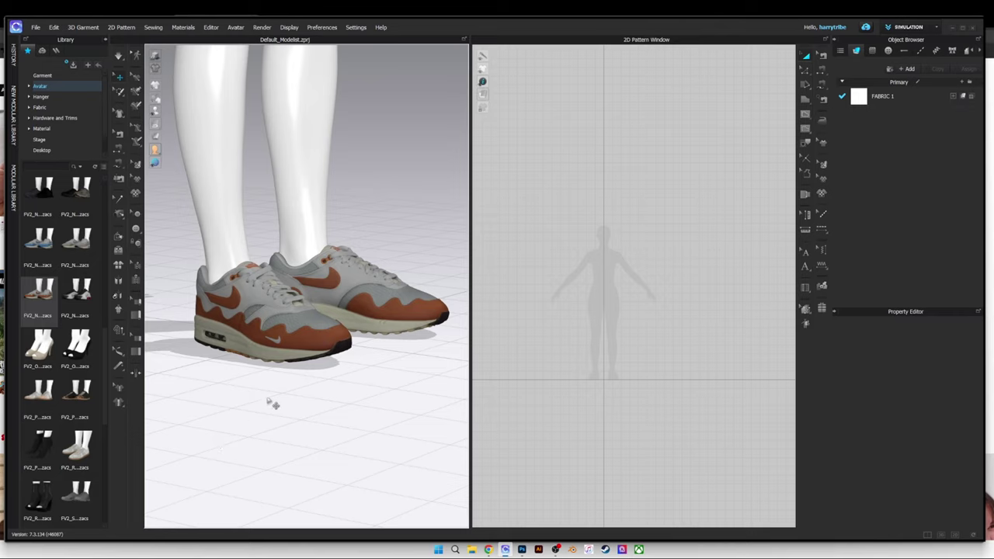
- Replace the avatar's sneakers with the white slip-on shoes from the avatar library
scroll(75, 403, down, 5)
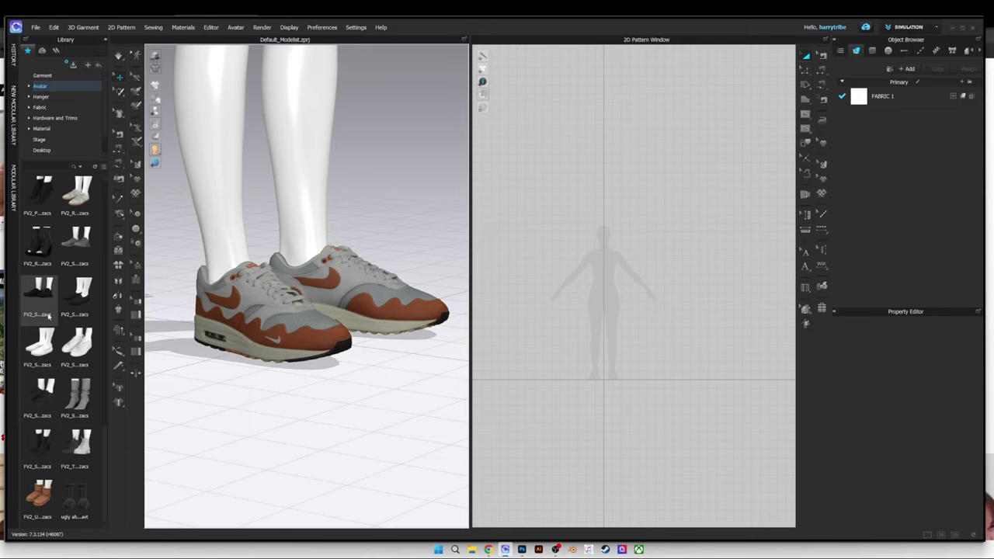
drag(39, 342, 353, 330)
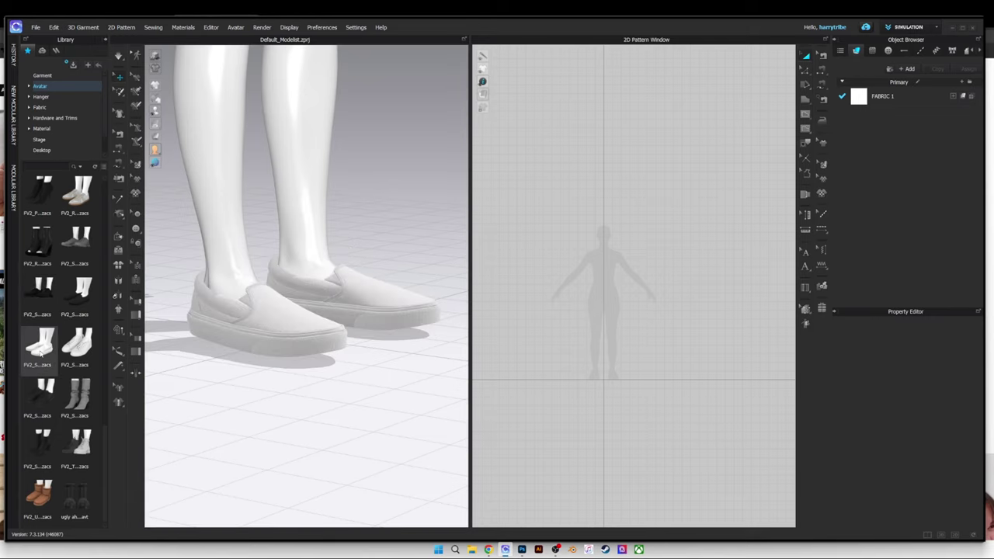
scroll(359, 332, up, 8)
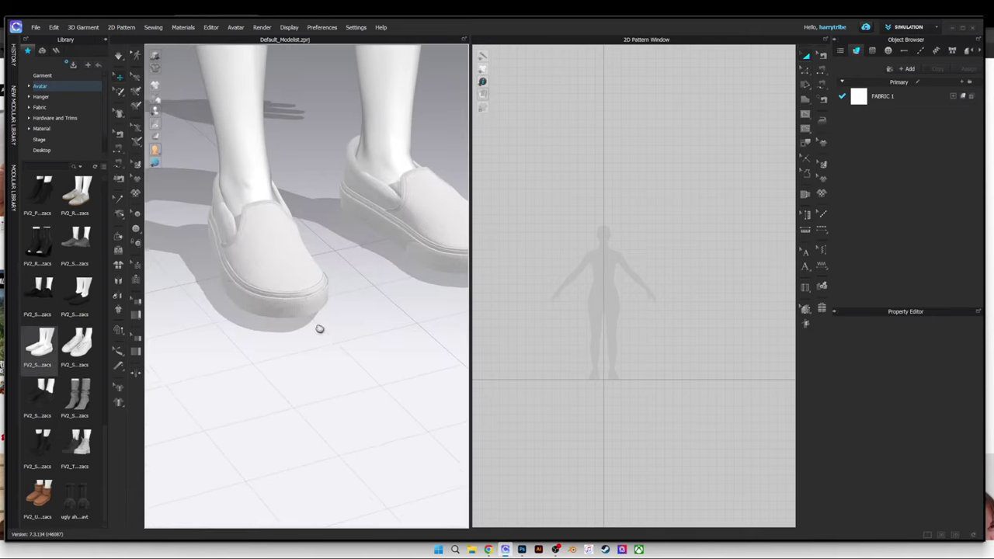
drag(373, 320, 300, 341)
- Select the uppers and soles of both slip-on shoes in turn to examine which parts are separately editable
click(294, 335)
drag(280, 393, 274, 377)
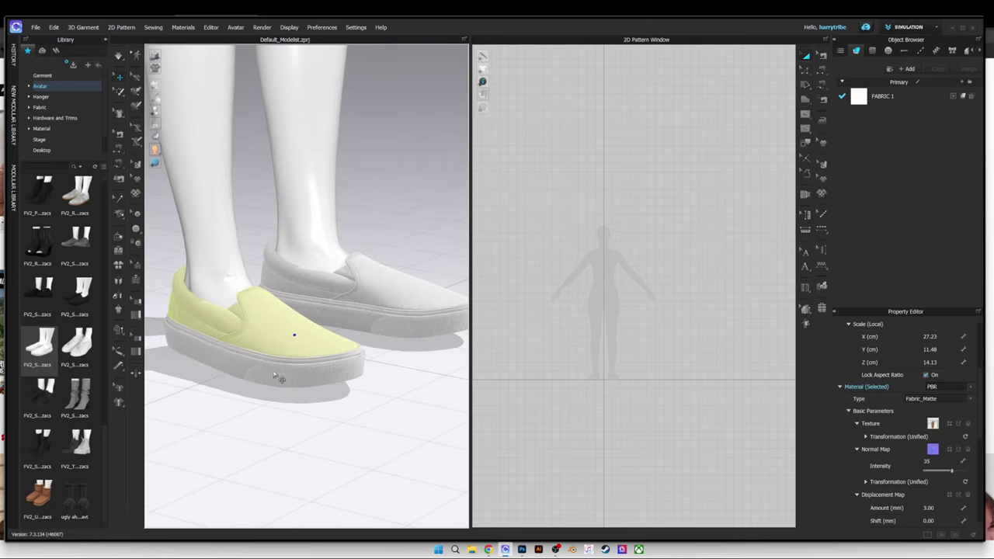
shift+click(262, 367)
click(398, 381)
click(395, 321)
click(368, 289)
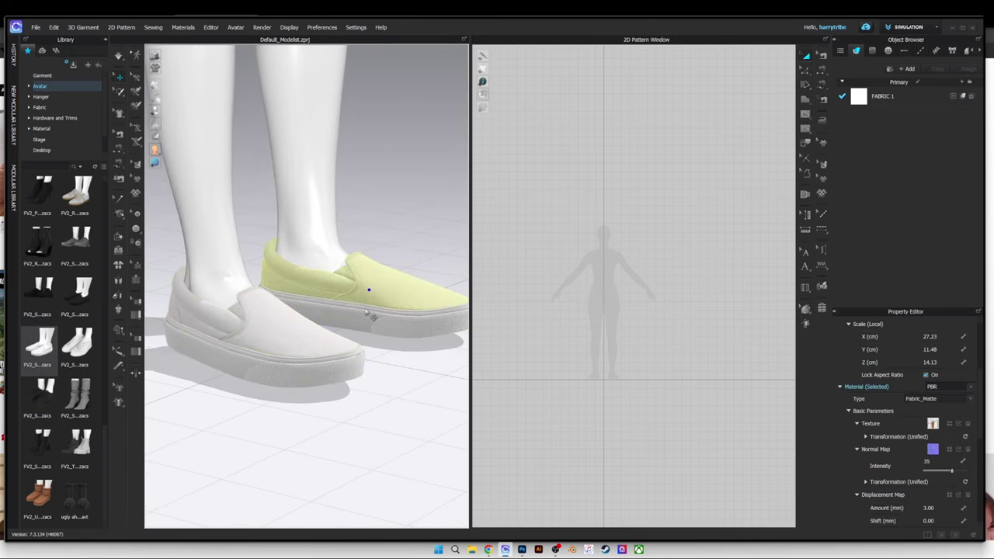
click(366, 312)
click(256, 366)
drag(258, 369, 326, 403)
click(264, 352)
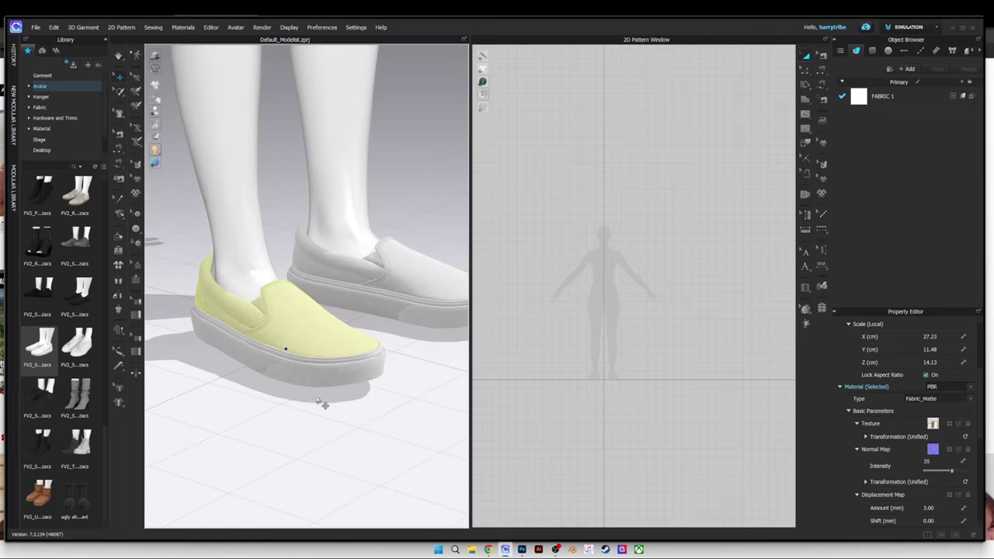
click(310, 397)
- Recolour the upper of the nearer slip-on shoe with a pinkish-red swatch from the Coloro 3500 palette
click(318, 348)
click(967, 464)
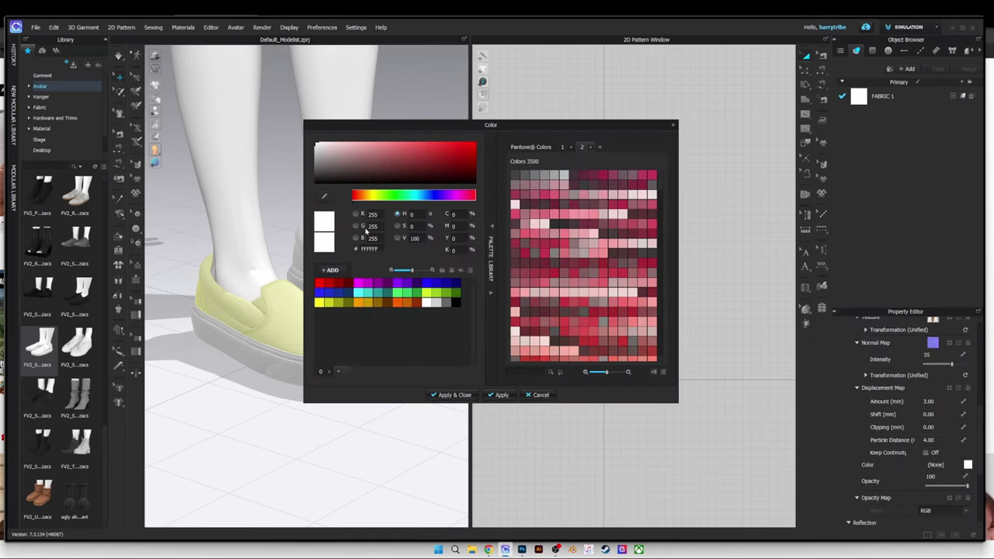
click(597, 250)
click(454, 394)
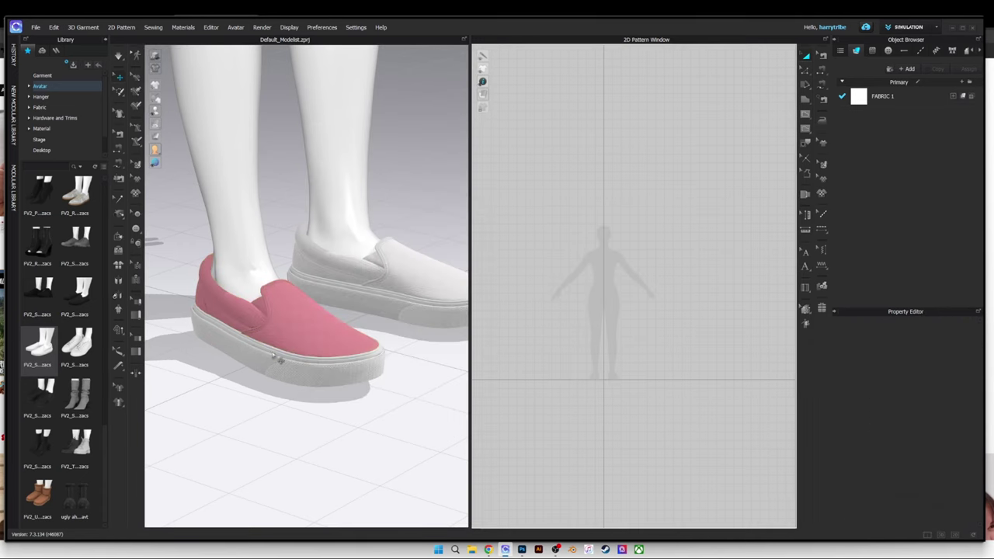
- Put the orange and grey Nike sneakers from the avatar library on the avatar
scroll(72, 355, up, 2)
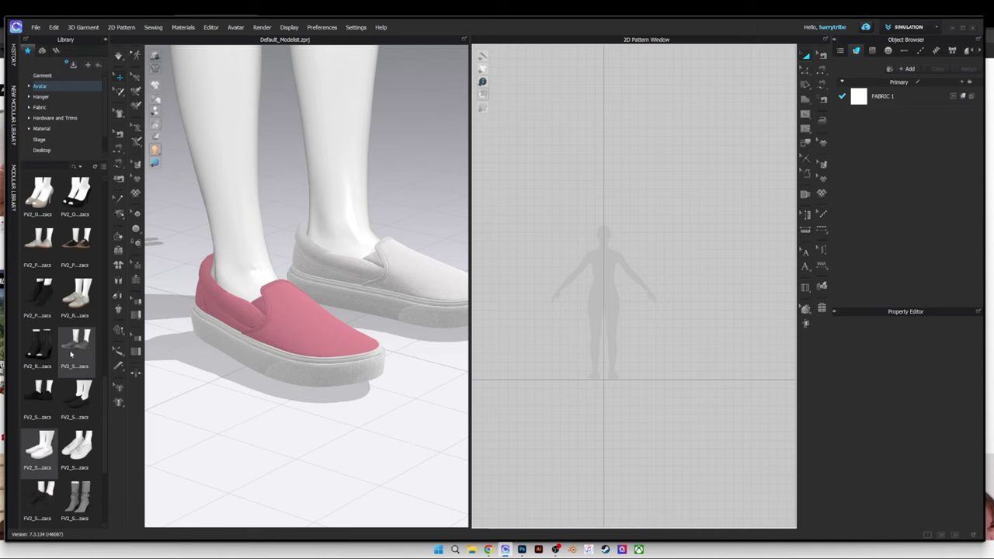
scroll(71, 354, up, 5)
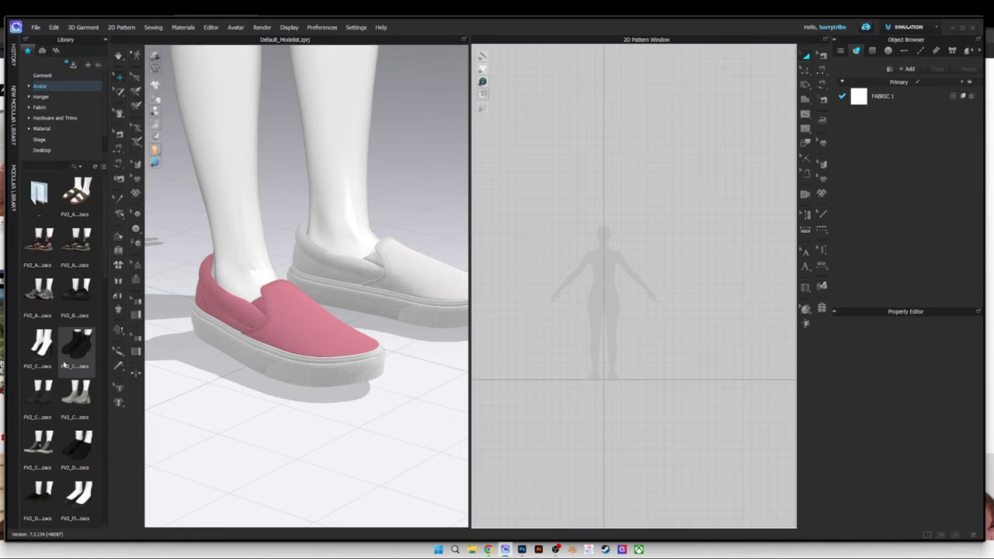
scroll(63, 357, down, 5)
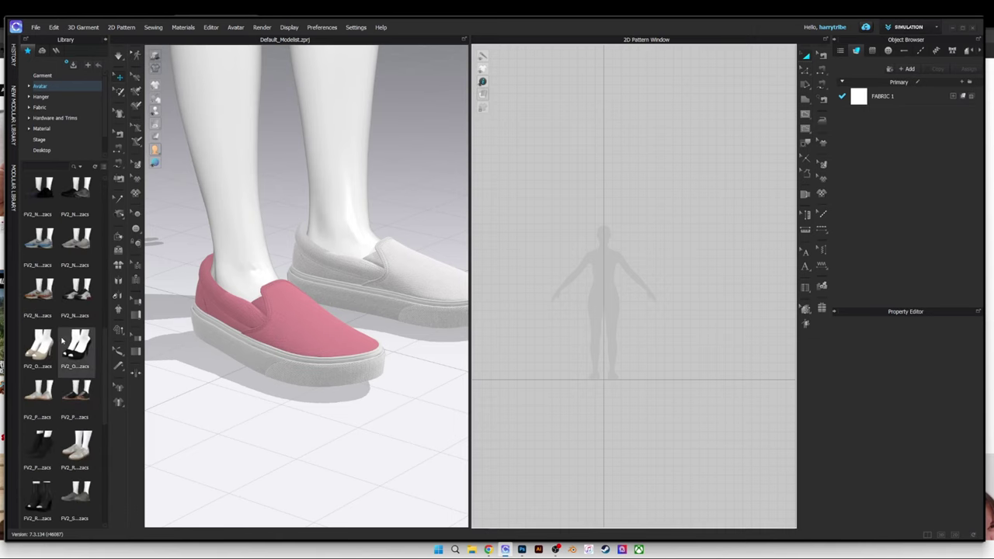
double_click(43, 295)
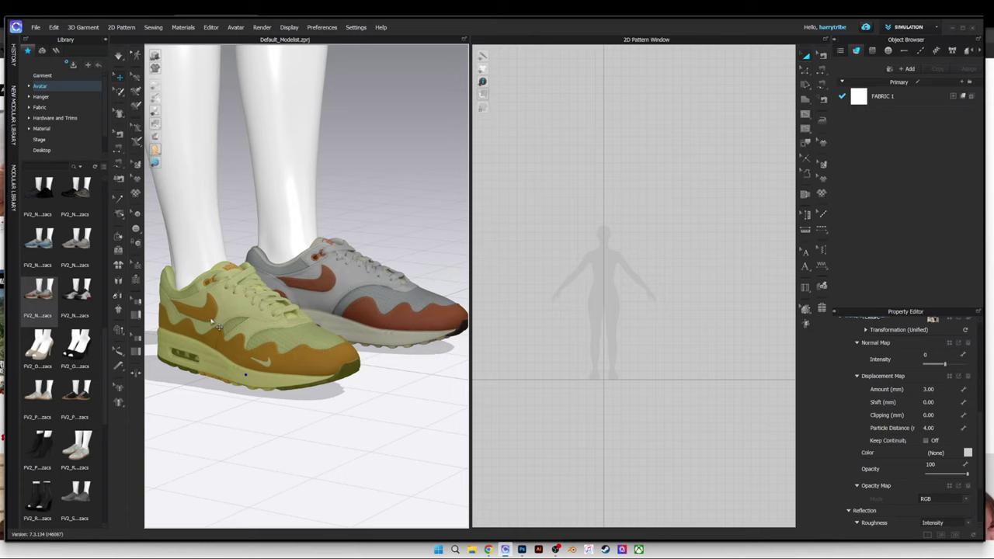
- Select each Nike sneaker in turn to examine whether its parts are separately editable
click(256, 472)
click(228, 318)
click(339, 300)
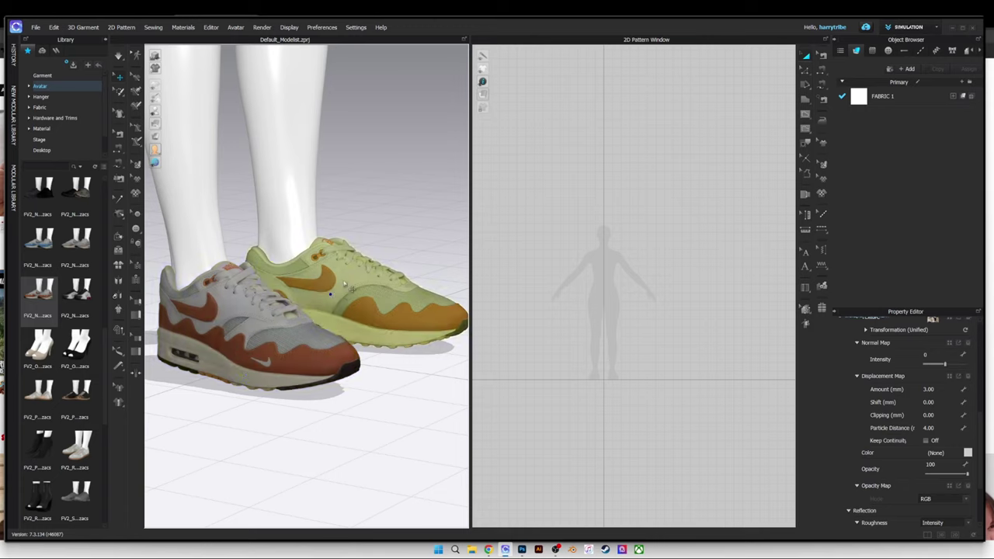
- Select both sneakers and recolour them with a dark mauve-red swatch from the Coloro 3500 palette, trying several shades
click(265, 362)
click(372, 304)
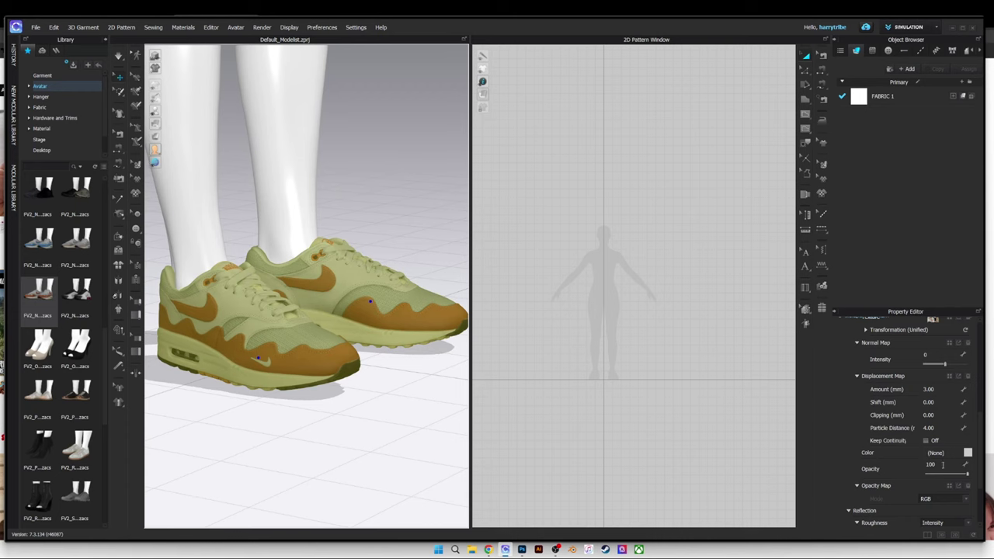
click(967, 452)
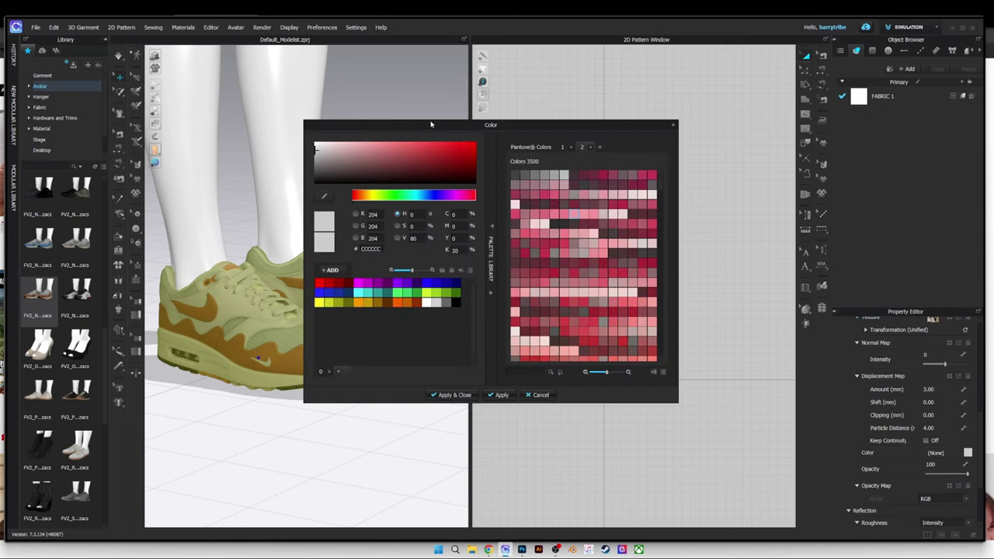
drag(431, 124, 621, 109)
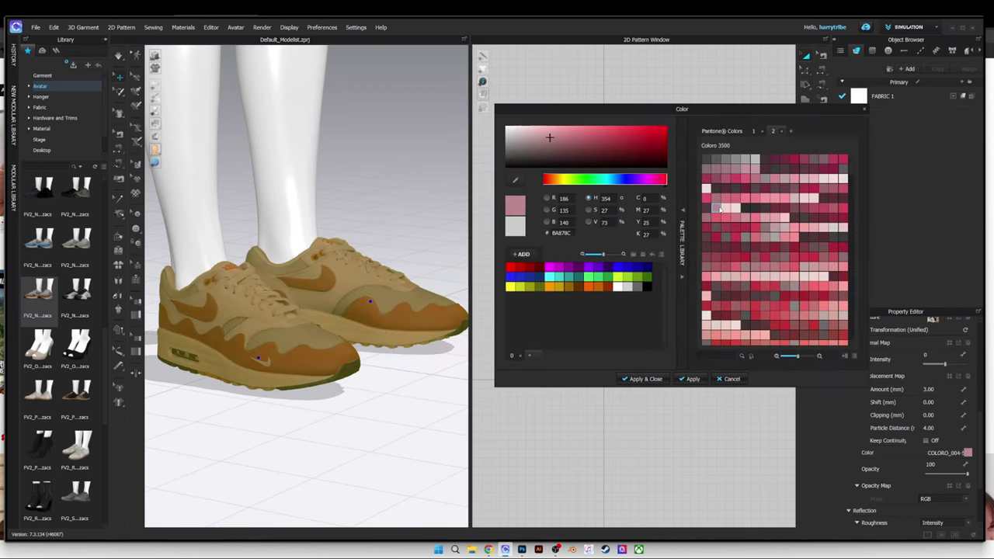
click(747, 264)
click(805, 206)
click(776, 179)
click(756, 266)
click(795, 188)
click(654, 379)
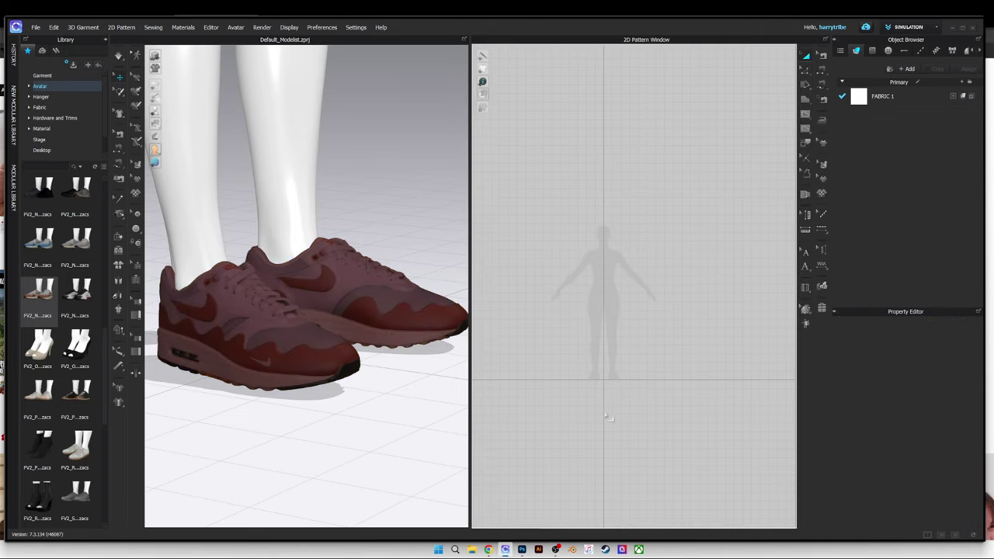
- Examine from several angles how the colour tint affects the panels and soles of the sneakers
scroll(307, 383, up, 8)
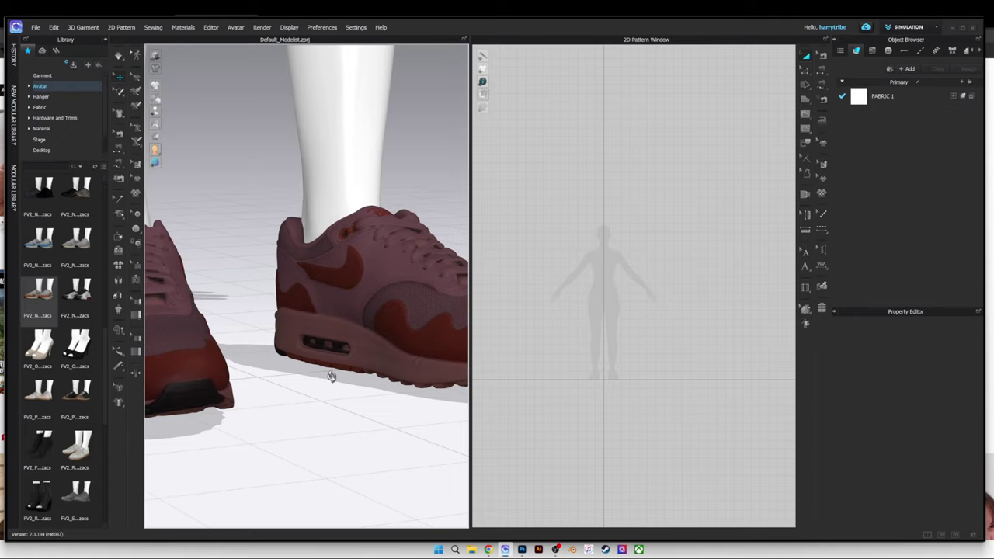
drag(358, 371, 309, 393)
scroll(370, 382, down, 4)
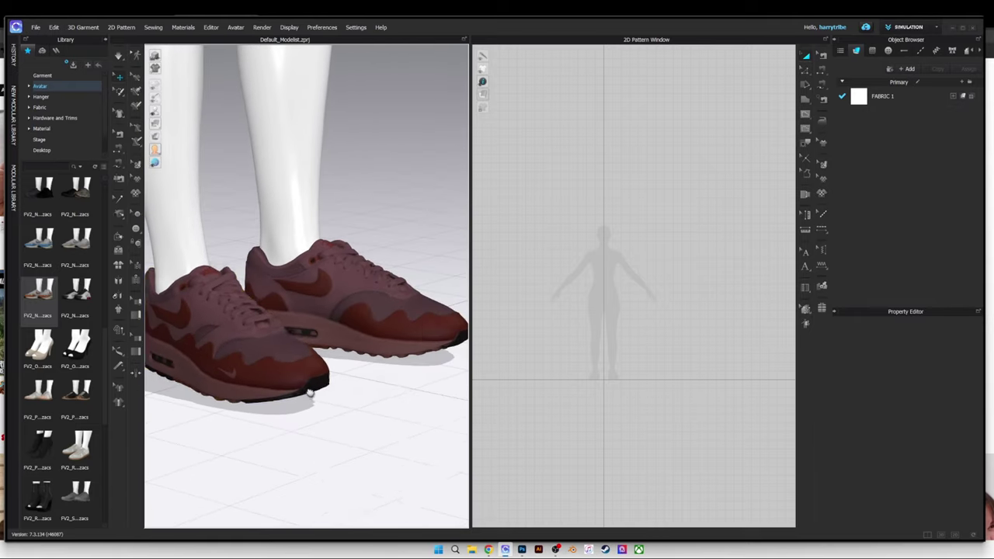
right_click(309, 391)
click(373, 343)
scroll(383, 382, down, 3)
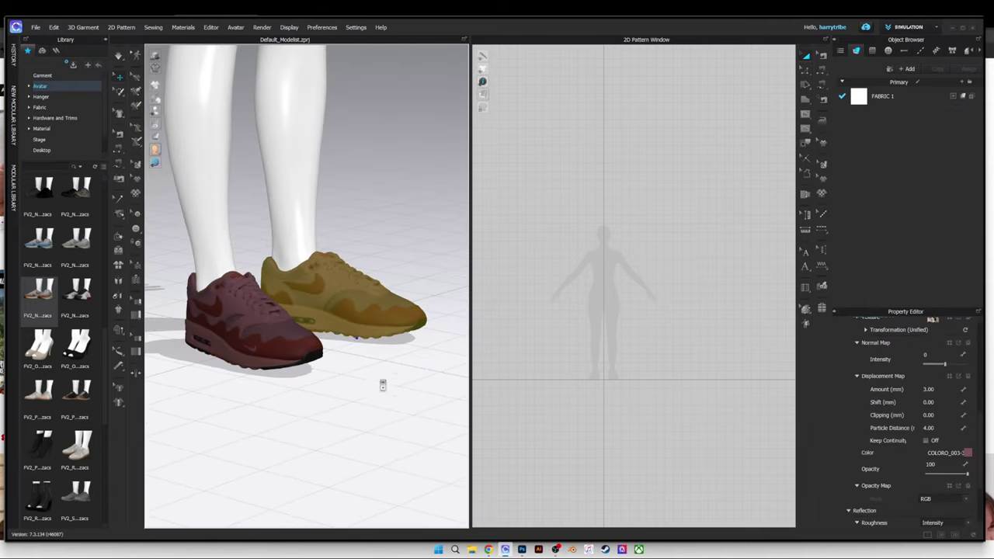
- Undo the colour changes on both sneakers and clear the selection
click(366, 384)
key(ctrl+z)
key(ctrl+z)
key(ctrl+z)
key(ctrl+z)
key(ctrl+z)
key(ctrl+z)
key(ctrl+z)
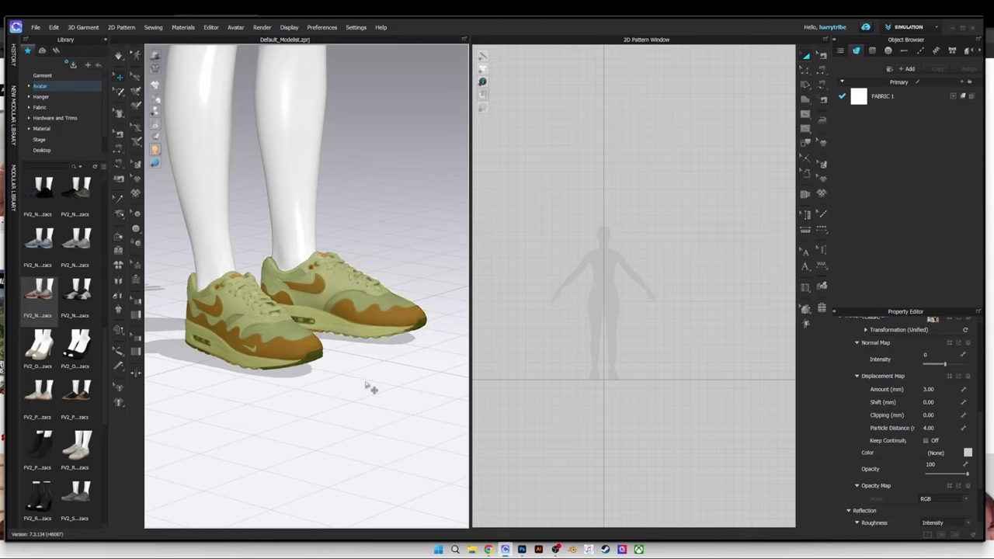
scroll(351, 371, up, 2)
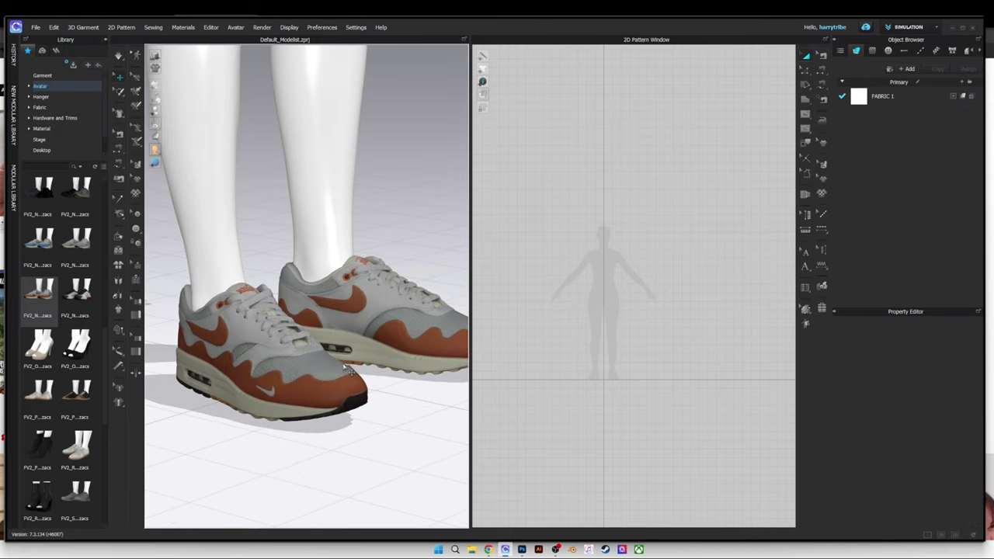
scroll(344, 366, down, 2)
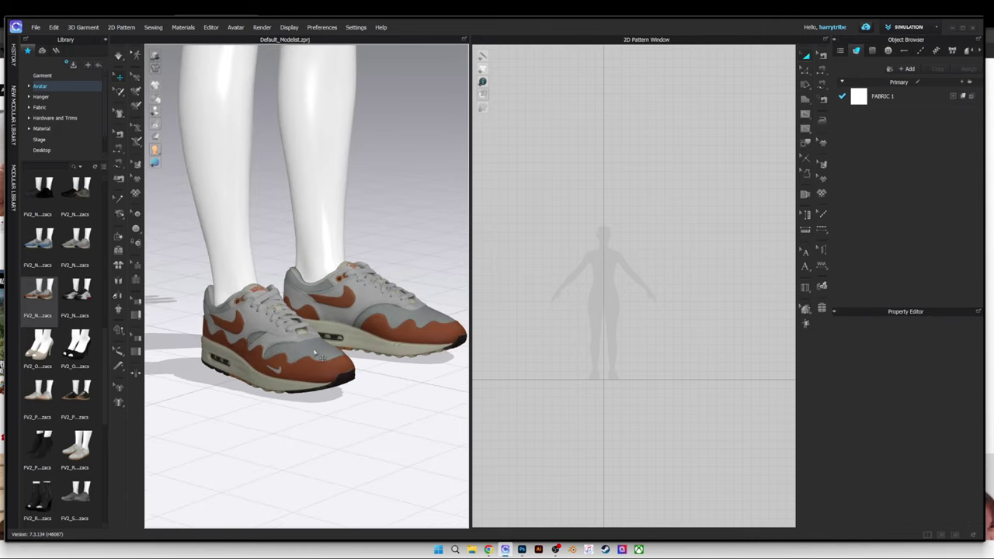
- Open the texture image of the nearer sneaker's material in Photoshop
click(274, 350)
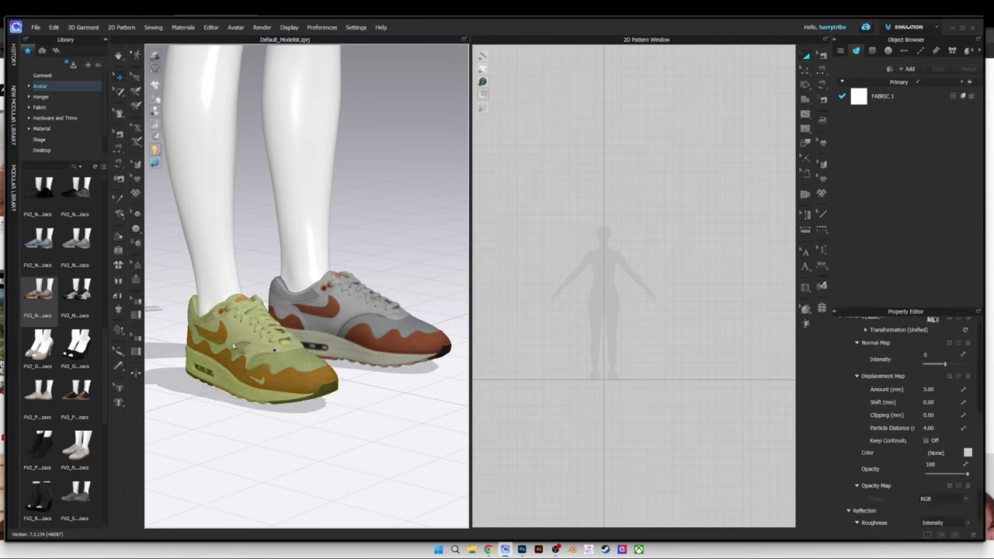
scroll(875, 380, up, 2)
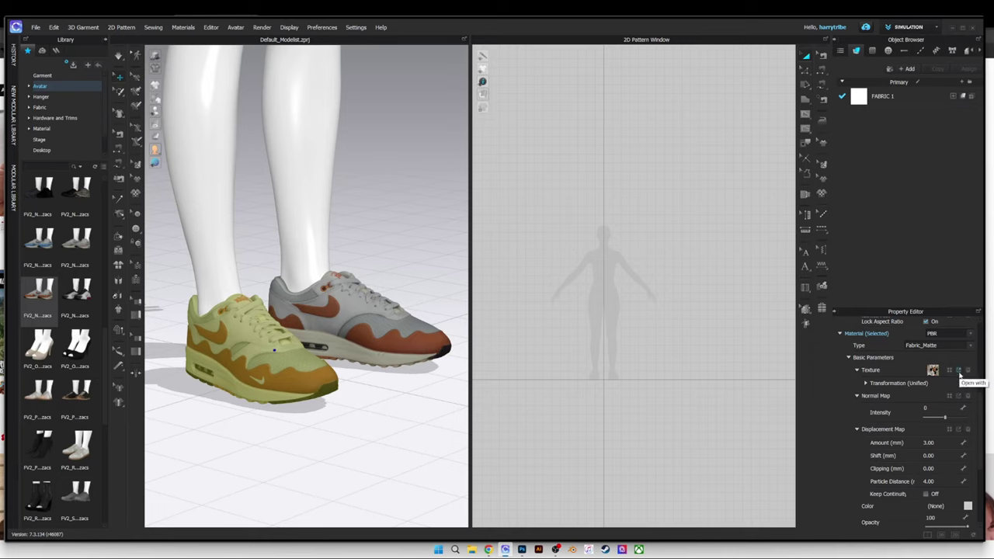
click(959, 370)
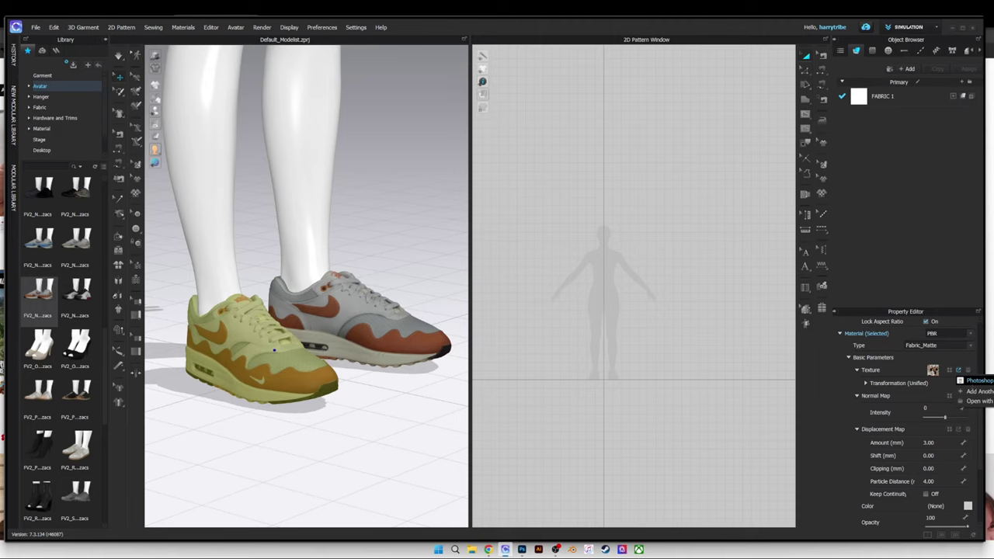
click(977, 380)
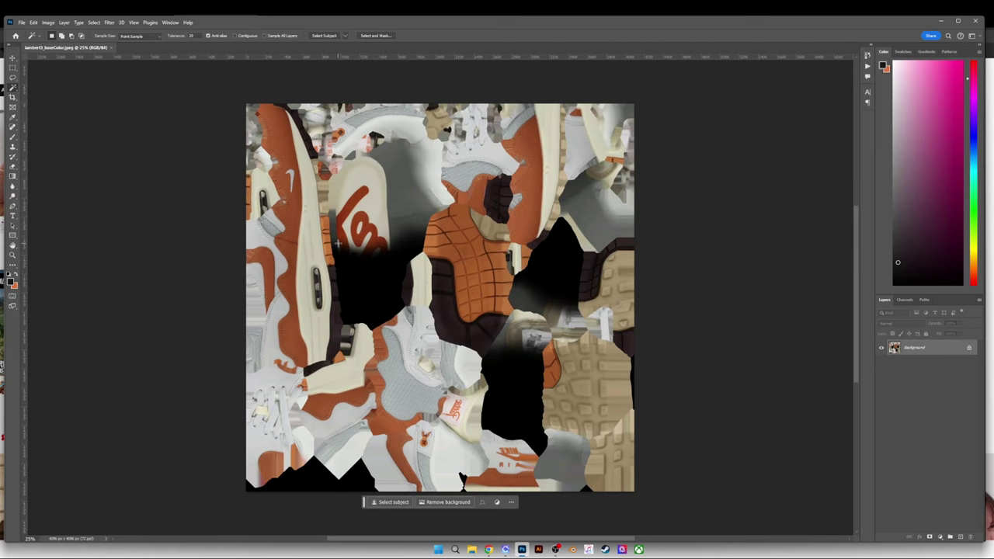
- Examine the sneaker's full texture map to locate the upper, sole and logo areas
scroll(300, 248, up, 1)
scroll(296, 241, down, 2)
scroll(295, 242, down, 1)
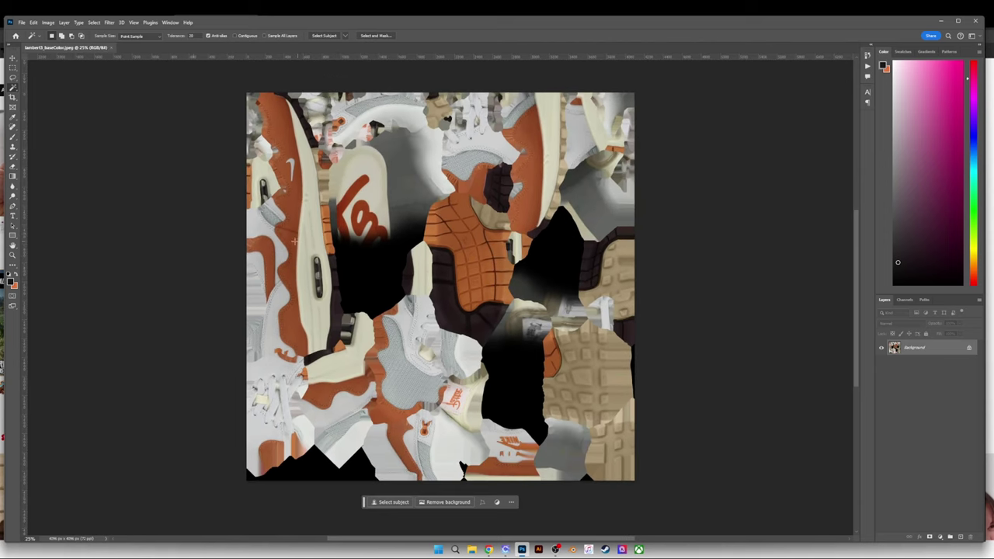
scroll(122, 223, up, 1)
scroll(123, 223, up, 1)
key(ctrl+minus)
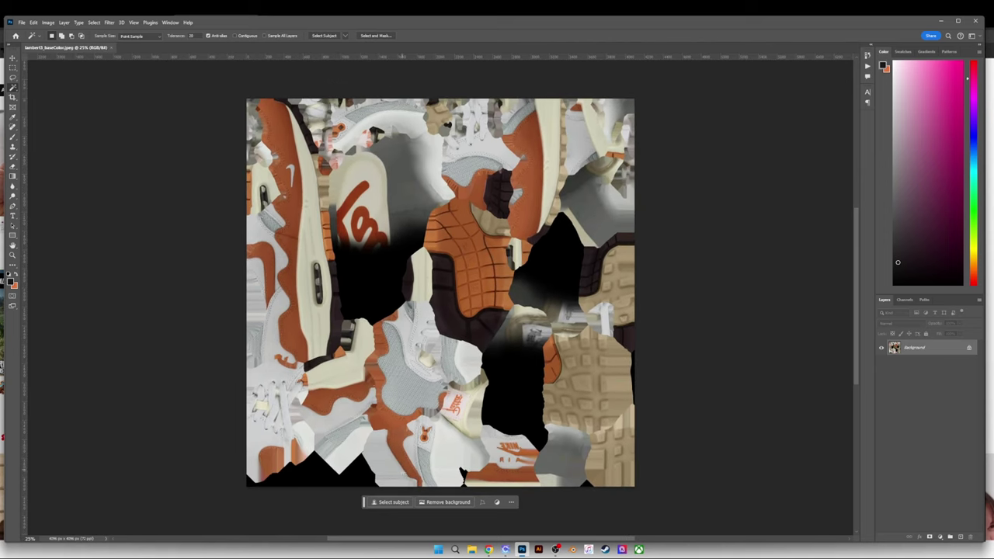
drag(446, 539, 439, 539)
scroll(408, 319, up, 1)
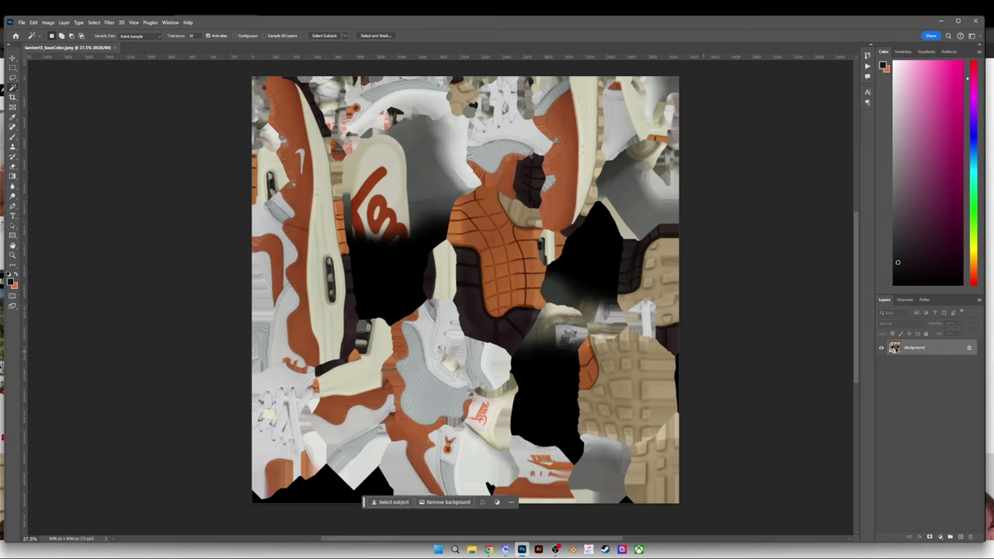
- Unlock the background layer and add a Hue/Saturation adjustment layer above it
click(969, 350)
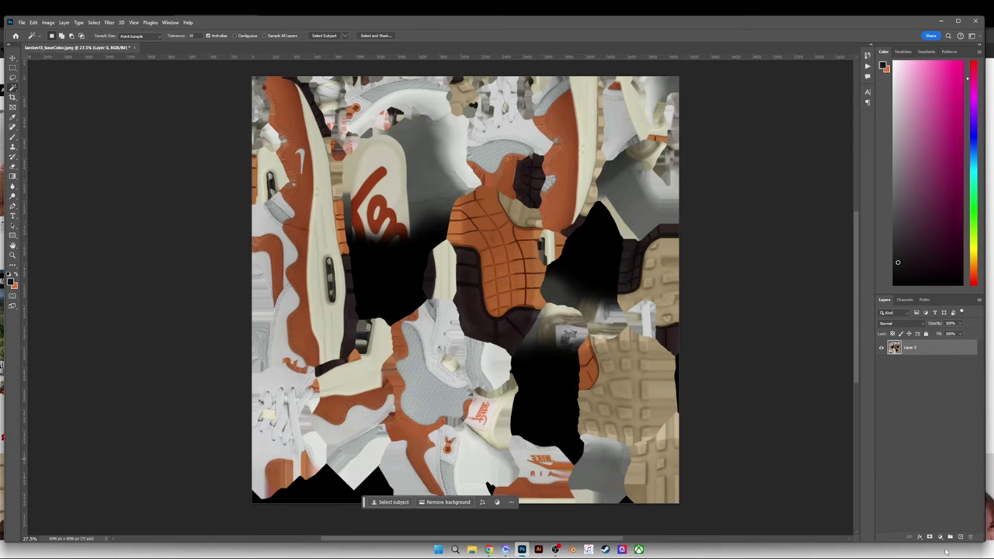
click(938, 535)
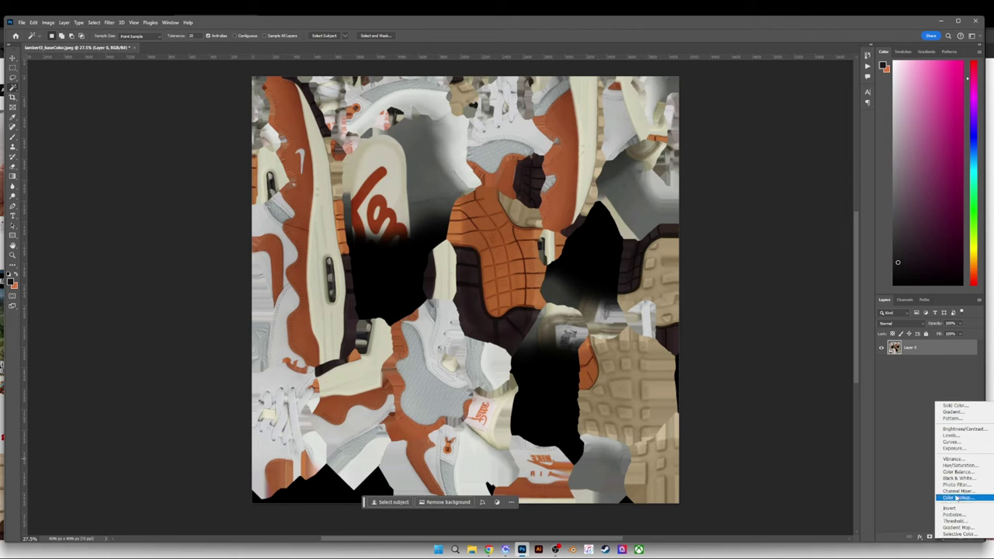
click(946, 466)
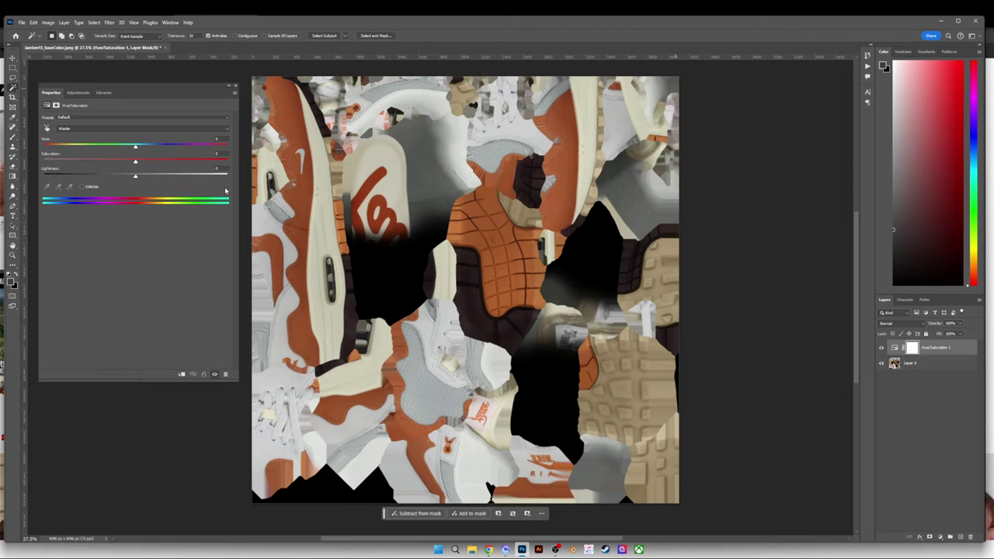
click(66, 129)
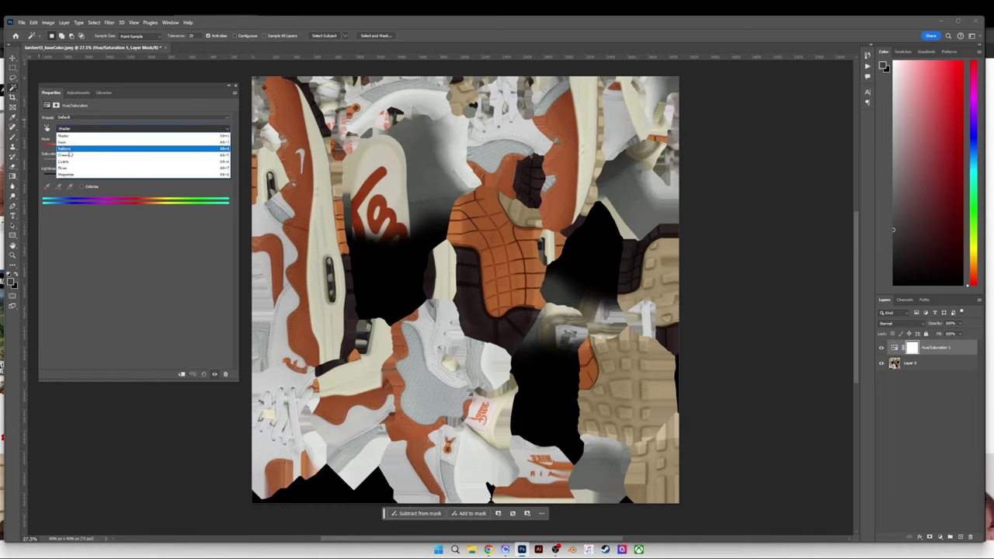
click(76, 231)
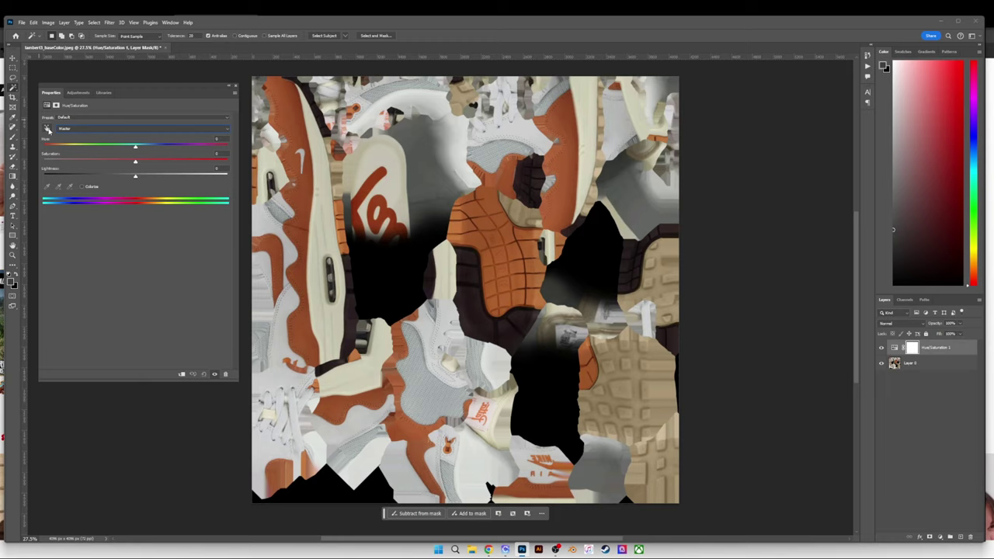
- Target the Reds range by sampling the orange upper on the texture, and raise its saturation and lightness to +100
click(47, 128)
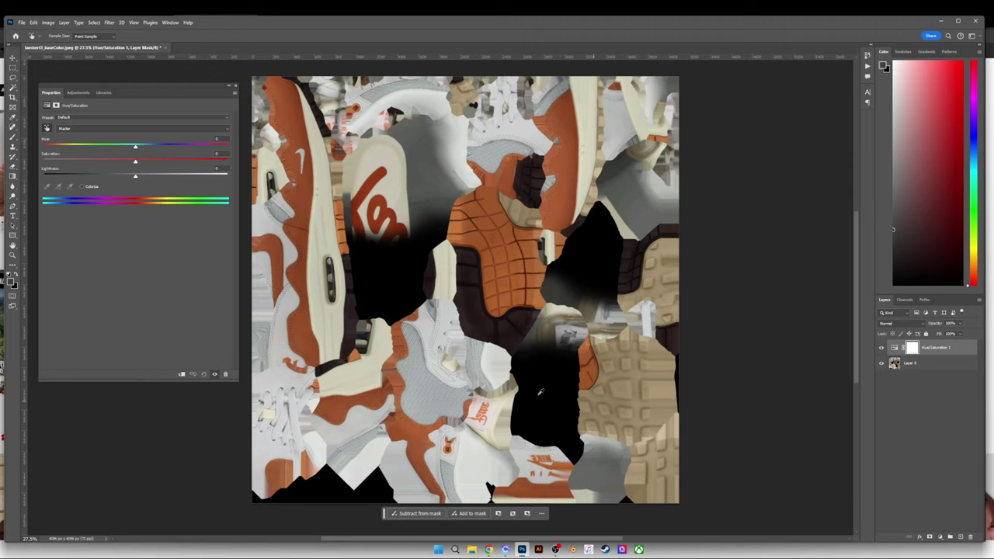
click(295, 117)
drag(136, 162, 227, 162)
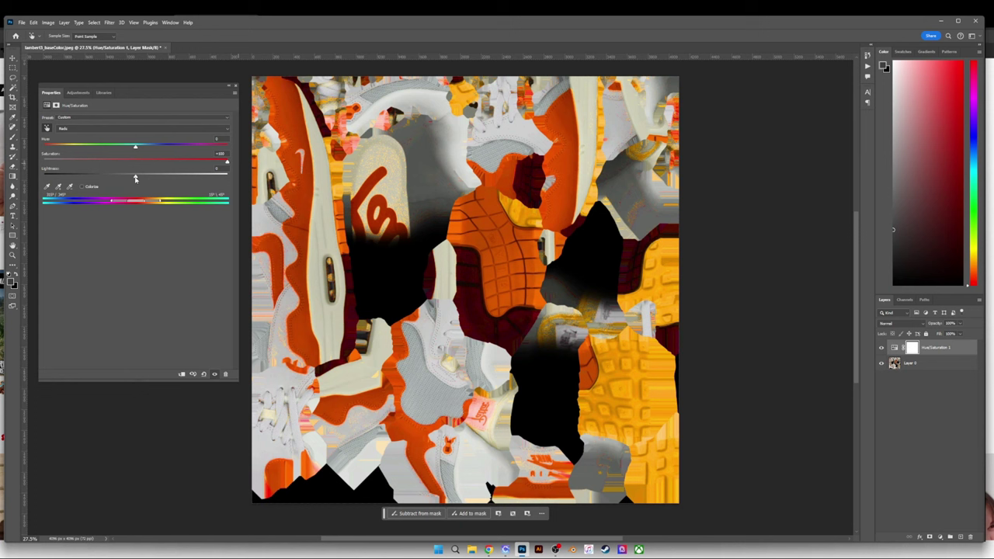
drag(135, 178, 227, 177)
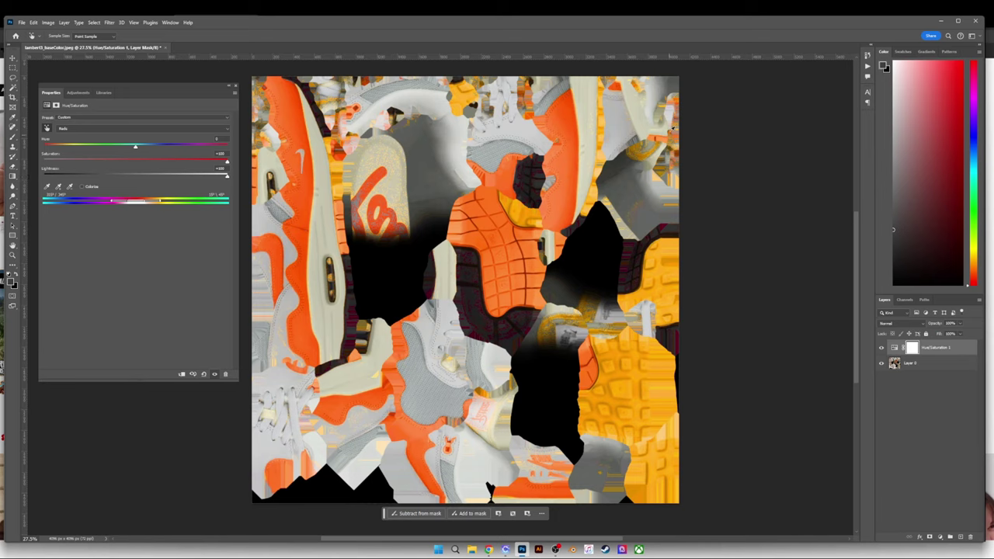
- Narrow the affected Reds range at both ends to exclude the beige sole, and return its saturation and lightness to 0
drag(160, 202, 153, 204)
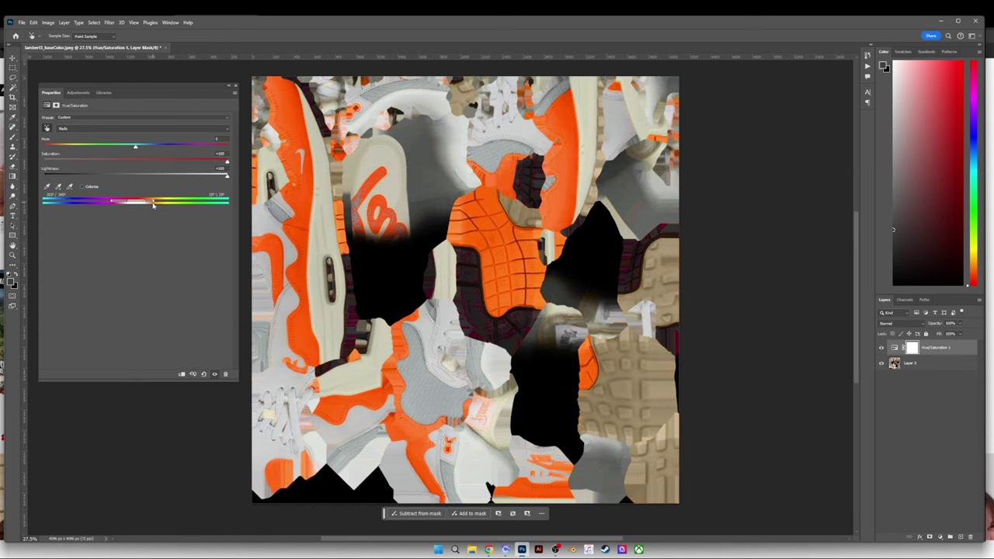
drag(111, 201, 118, 202)
drag(227, 162, 139, 169)
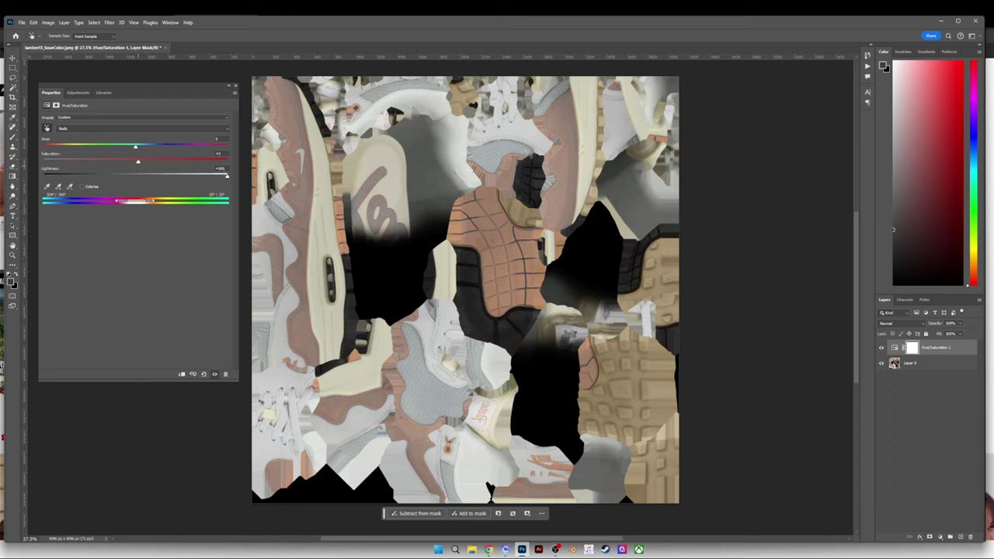
drag(227, 177, 139, 177)
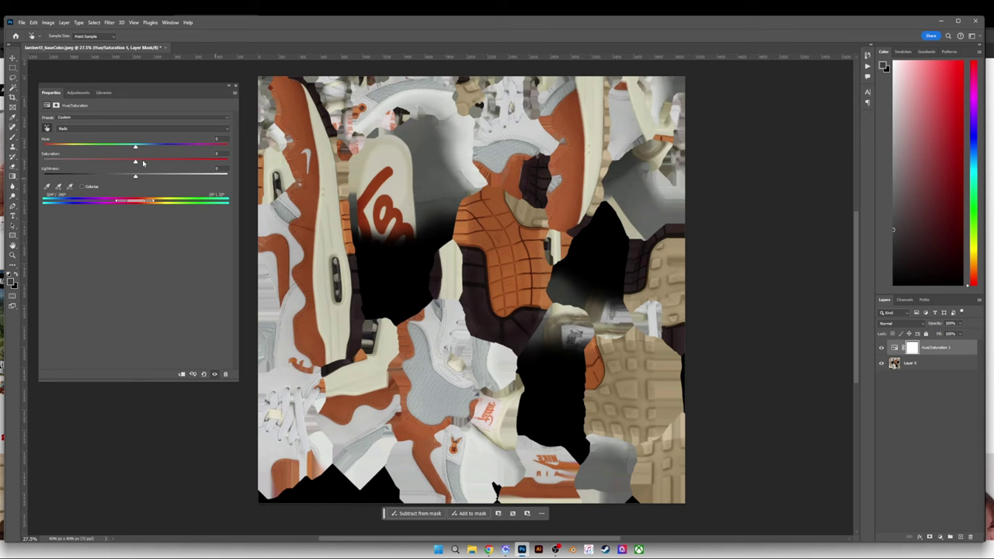
- Recolour the orange areas dark green by shifting the Reds hue, with saturation -74 and lightness -58
drag(136, 148, 207, 147)
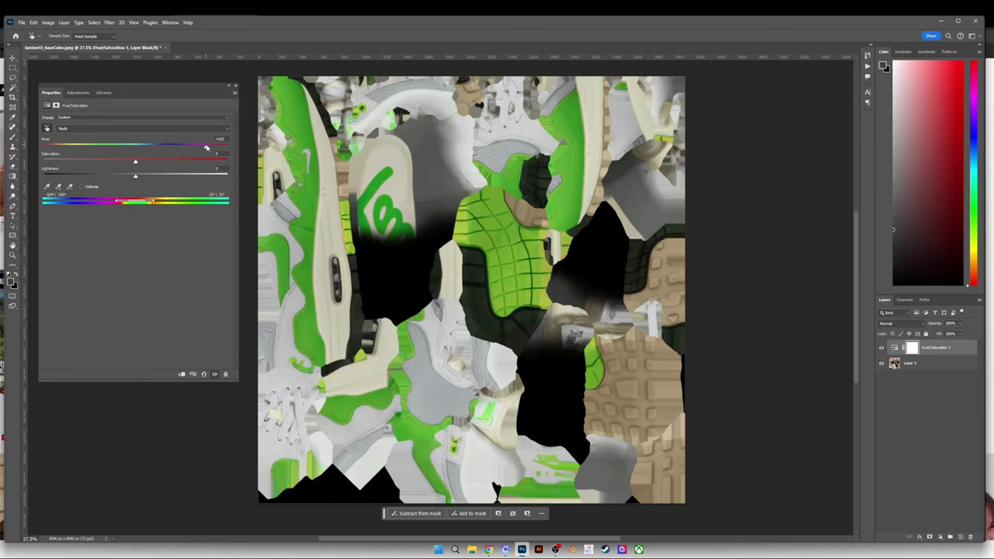
drag(136, 162, 77, 165)
drag(136, 179, 80, 180)
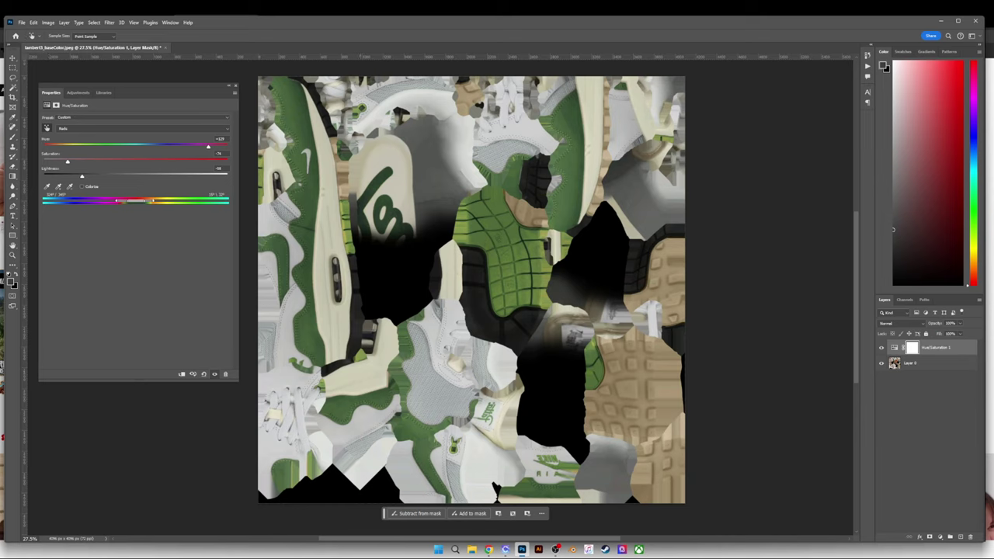
- Quick-export the green texture as a PNG named lambert3_baseColor.png to the Desktop
click(21, 23)
mouse_move(47, 156)
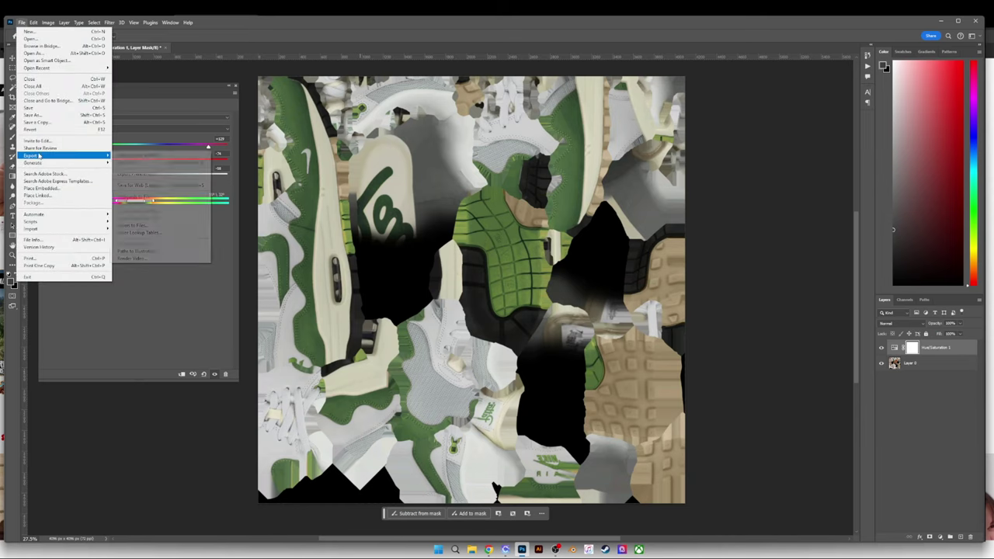
click(139, 156)
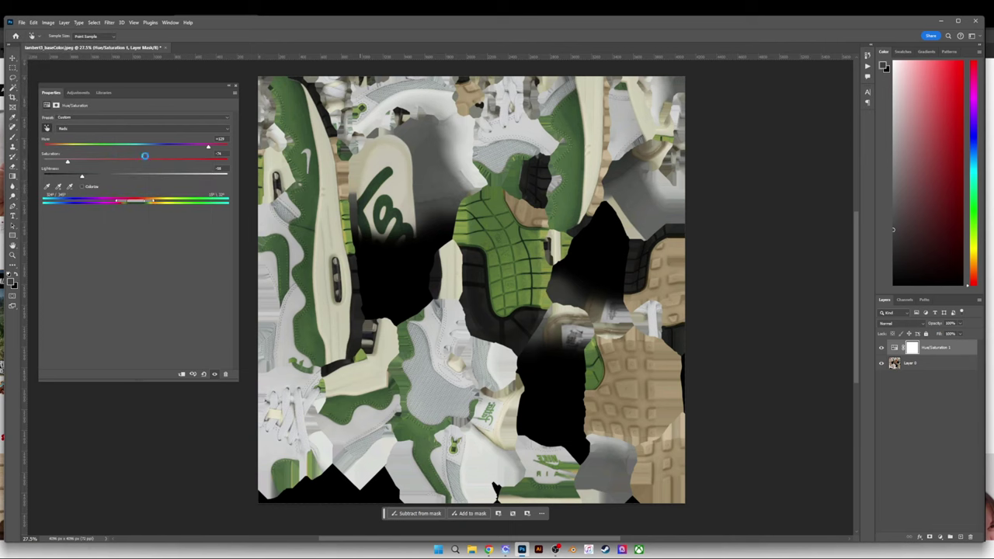
click(30, 142)
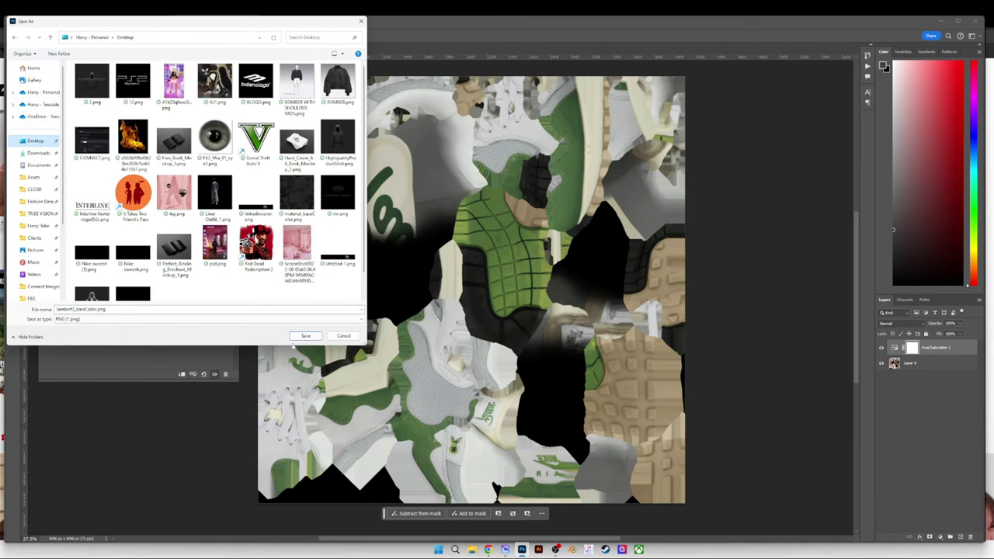
click(305, 335)
- Turn the green areas dark grey-brown by lowering the Reds saturation and lightness to -100 with a slight positive hue shift
drag(208, 146, 139, 156)
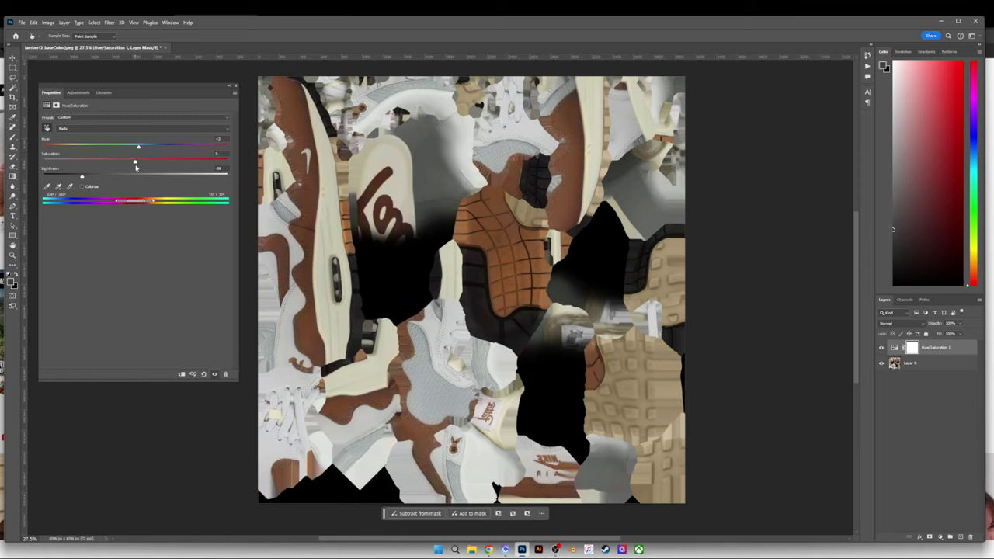
drag(67, 165, 12, 181)
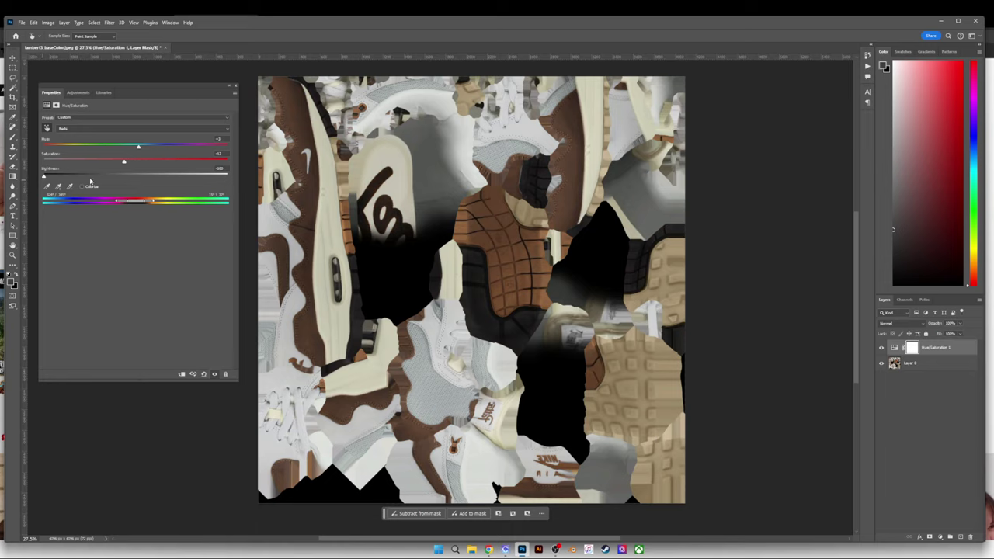
drag(125, 164, 28, 167)
mouse_move(138, 147)
mouse_down()
mouse_move(68, 147)
mouse_move(157, 149)
mouse_up()
- Quick-export the dark grey-brown texture to the Desktop as lambert3_baseColor2.png
click(22, 22)
mouse_move(85, 155)
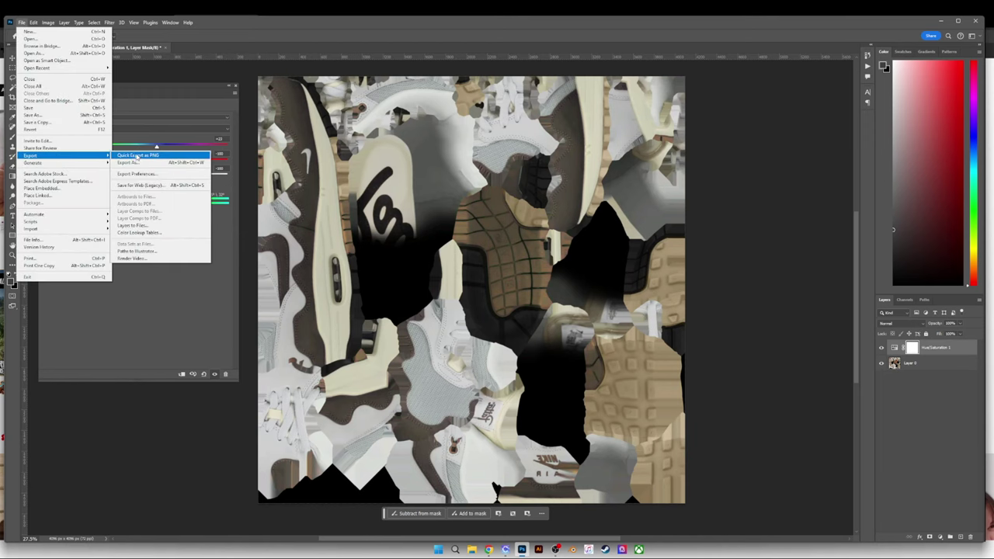
click(148, 155)
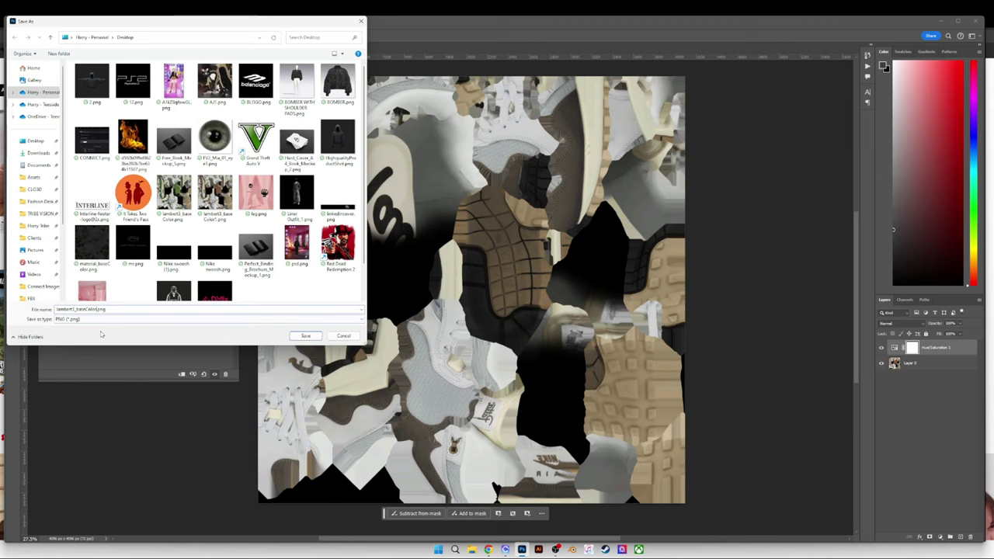
key(Escape)
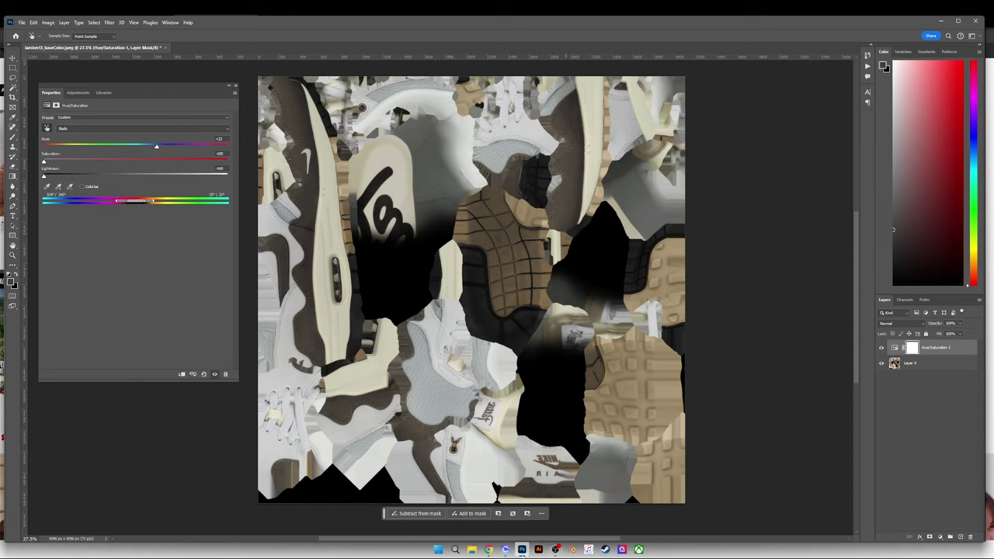
- Switch to CLO and replace the texture of both sneakers with lambert3_baseColor.png from the Desktop
click(505, 549)
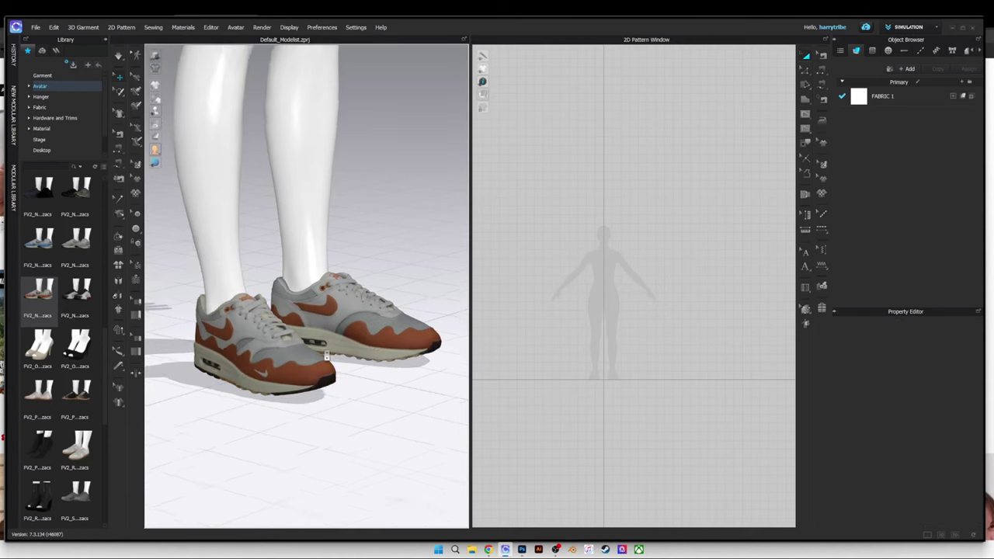
drag(326, 356, 350, 359)
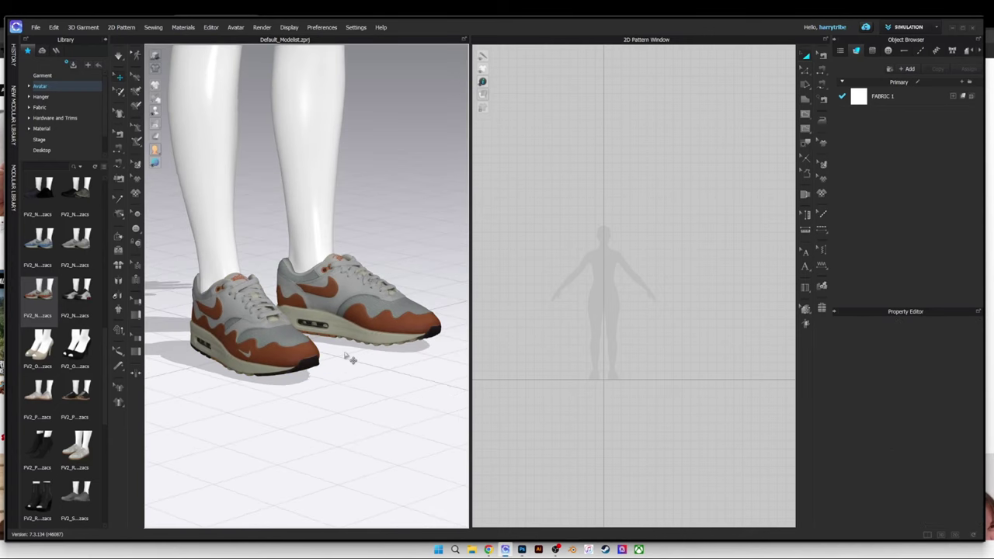
click(263, 349)
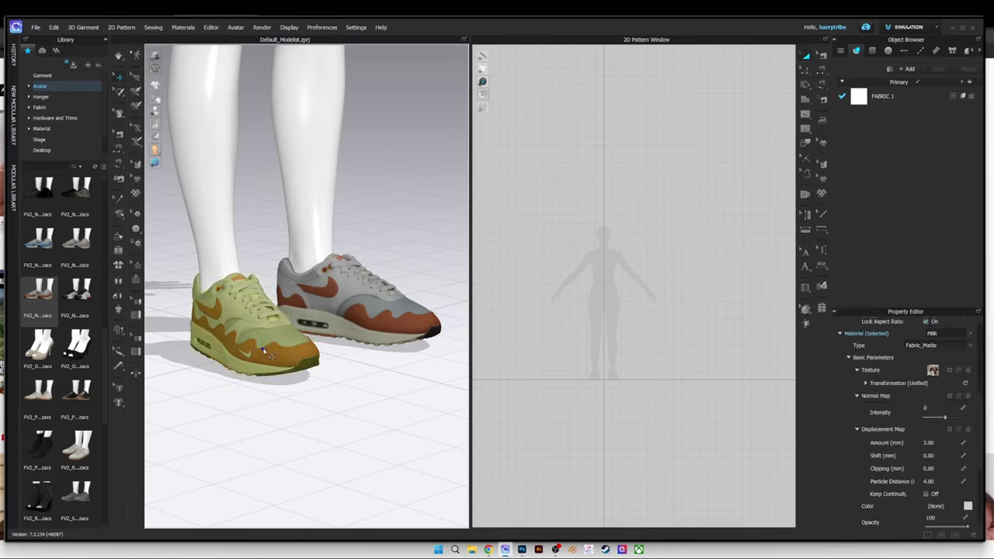
shift+click(353, 305)
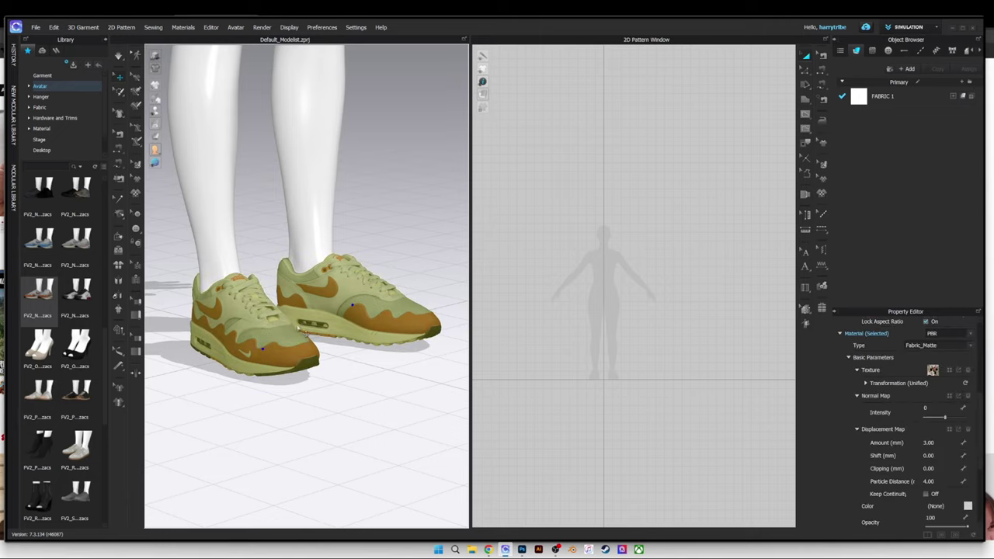
click(949, 372)
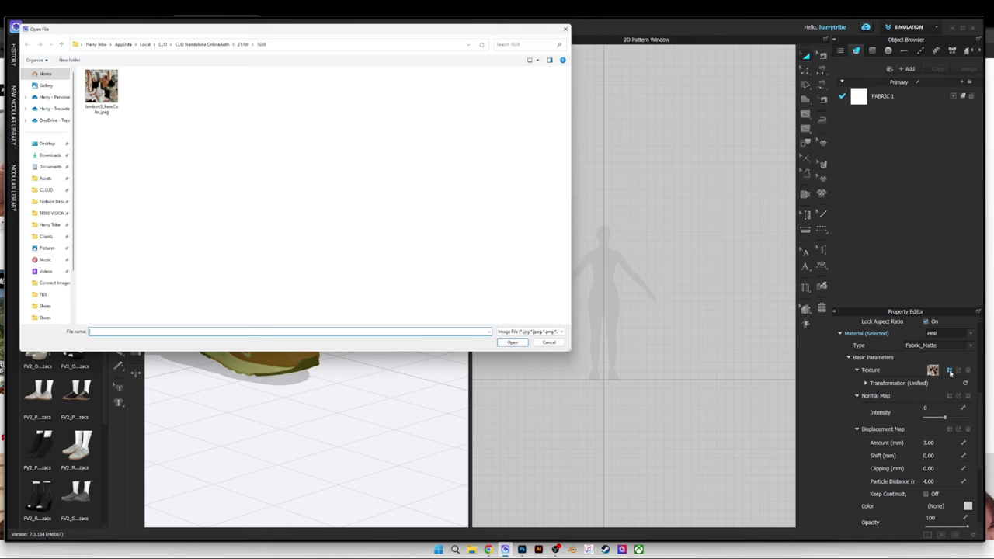
click(37, 142)
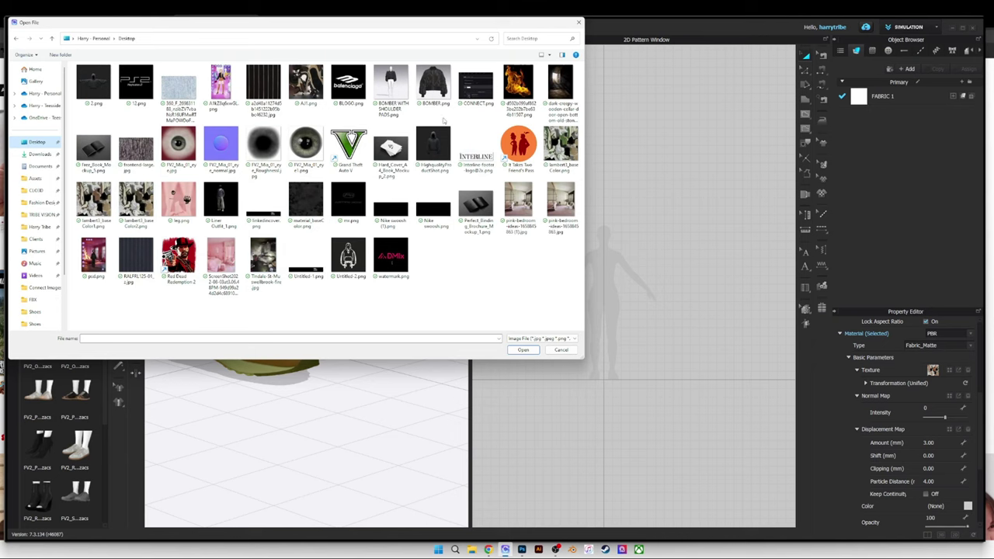
double_click(560, 149)
- Swap the texture on both sneakers to the brown lambert3_baseColor1.png, followed by the dark grey-brown lambert3_baseColor2.png
drag(314, 392, 350, 386)
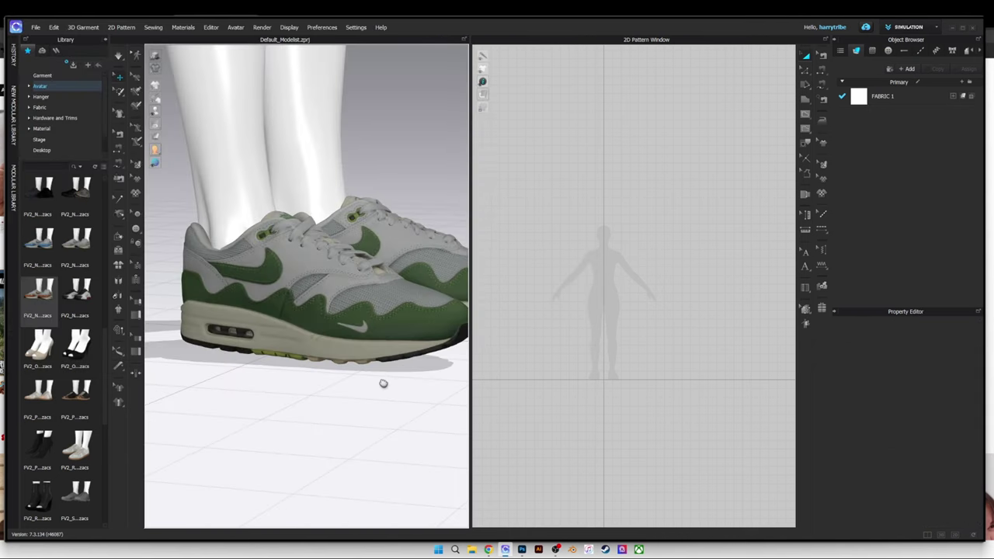
click(206, 315)
shift+click(378, 265)
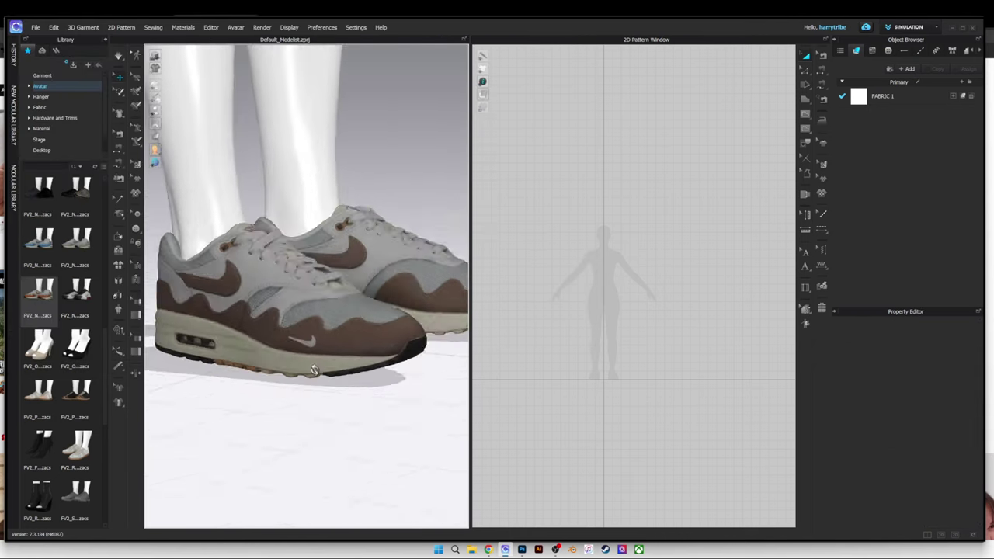
drag(315, 379, 288, 379)
click(263, 327)
shift+click(417, 269)
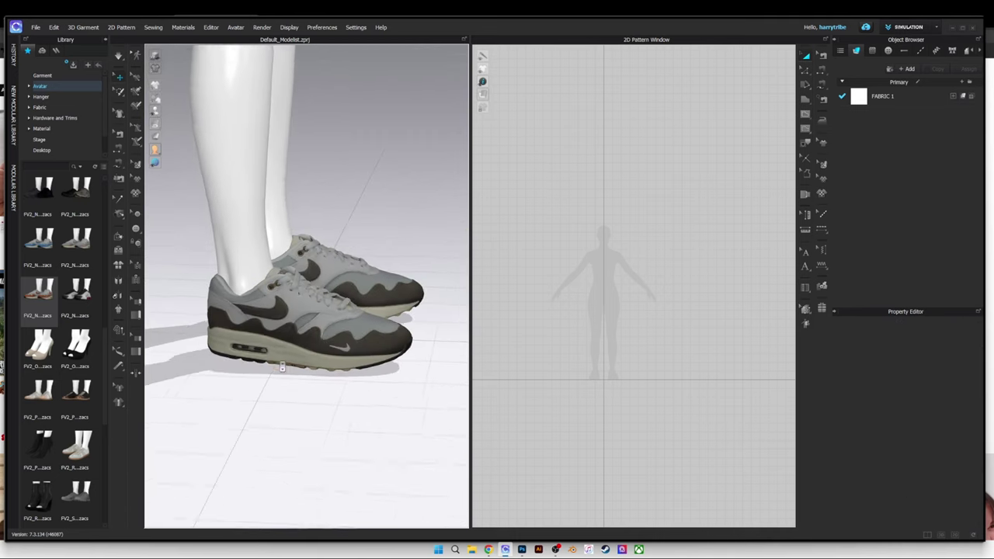
- Load the red, white and black high-top sneakers from the avatar library onto the avatar
scroll(284, 368, up, 5)
drag(328, 298, 381, 235)
scroll(381, 235, down, 8)
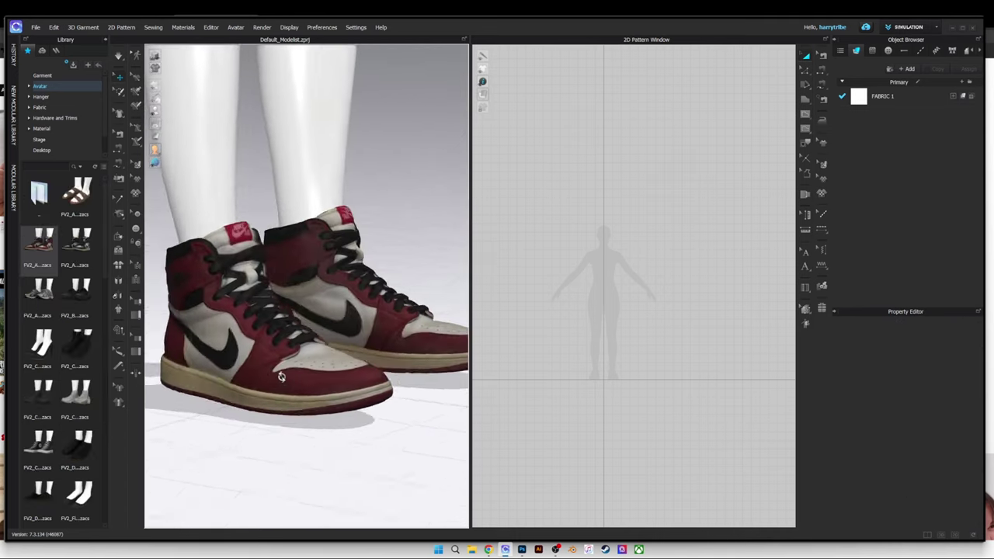
- Select both high-top sneakers and open their material's texture image in Photoshop
mouse_move(281, 377)
mouse_down()
mouse_move(273, 382)
mouse_move(319, 372)
mouse_move(279, 380)
mouse_move(296, 386)
mouse_up()
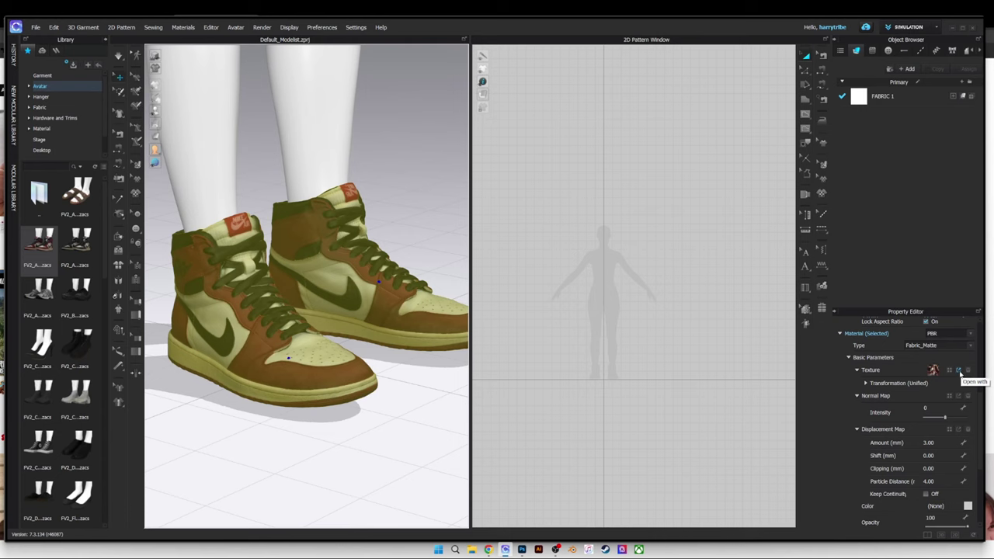
click(959, 371)
click(974, 381)
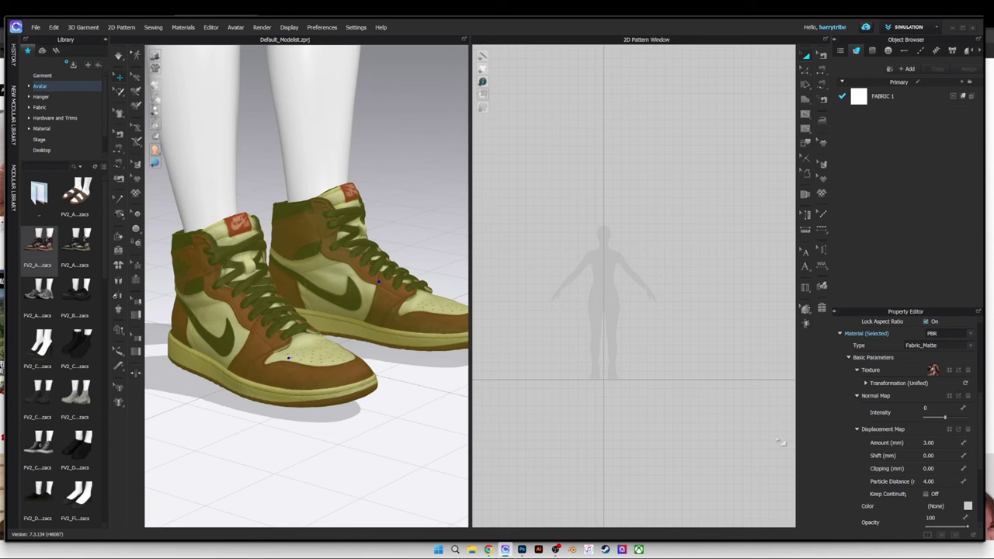
key(alt+Tab)
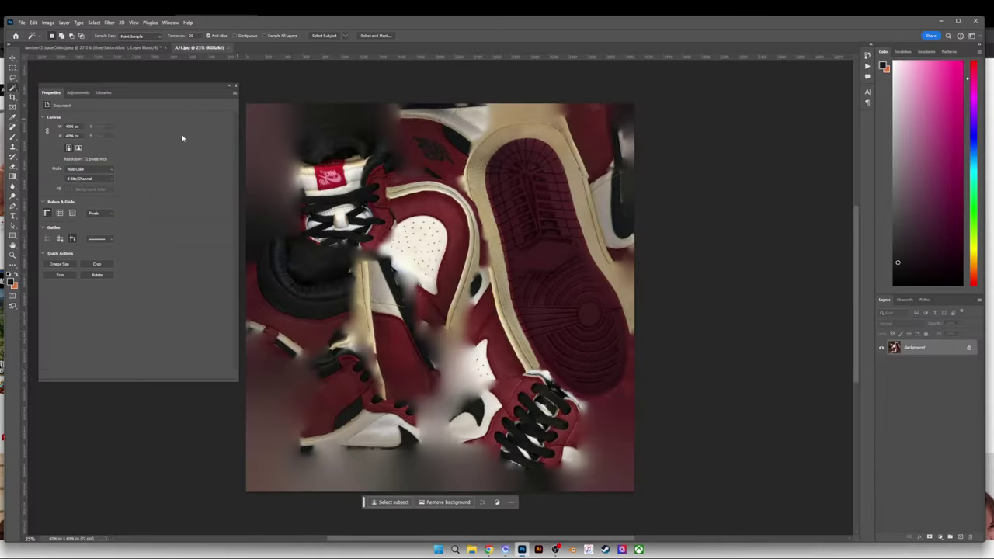
- Unlock the high-top texture's background layer and add a Hue/Saturation adjustment layer with on-image colour targeting active
scroll(303, 275, down, 2)
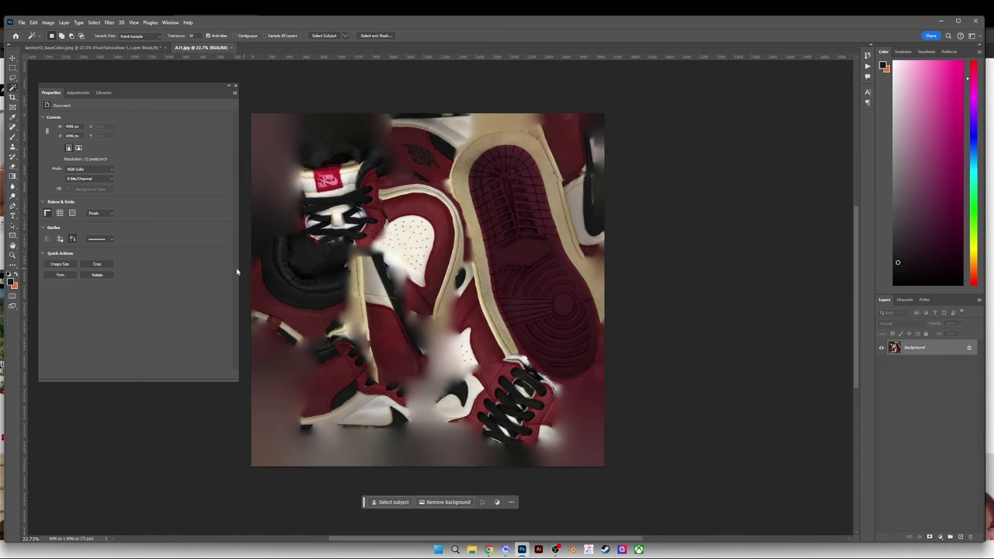
scroll(235, 271, up, 2)
scroll(237, 272, down, 1)
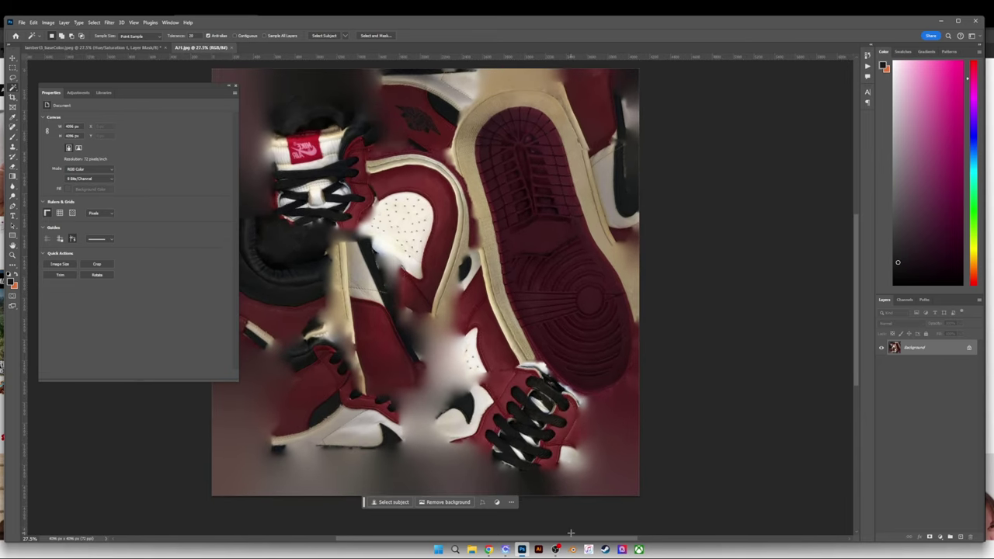
scroll(498, 303, left, 3)
scroll(497, 304, up, 1)
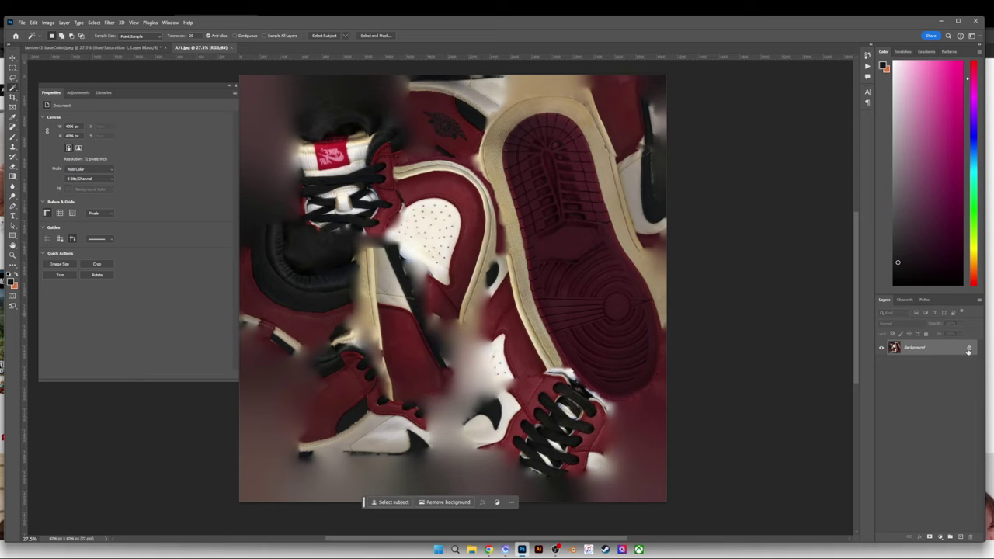
click(968, 350)
click(941, 537)
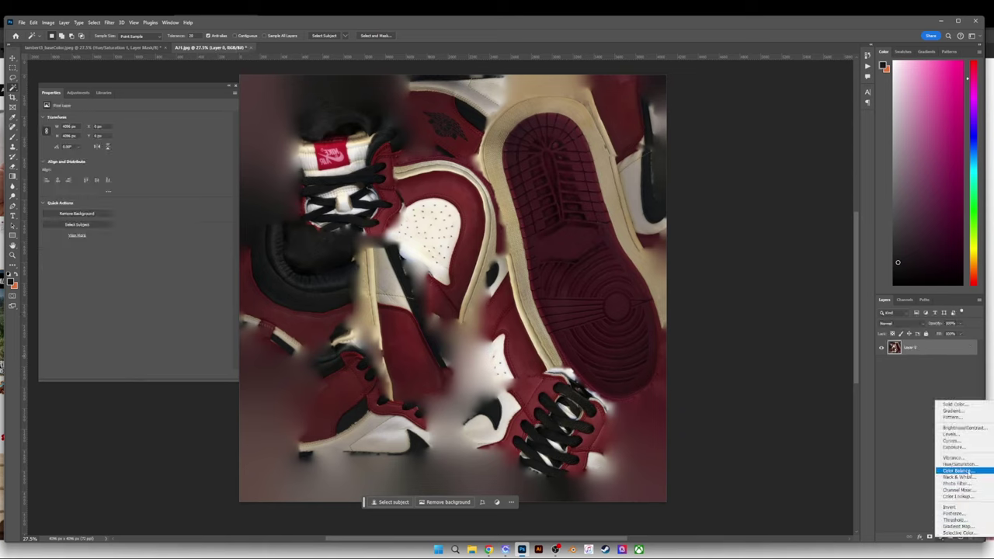
click(970, 465)
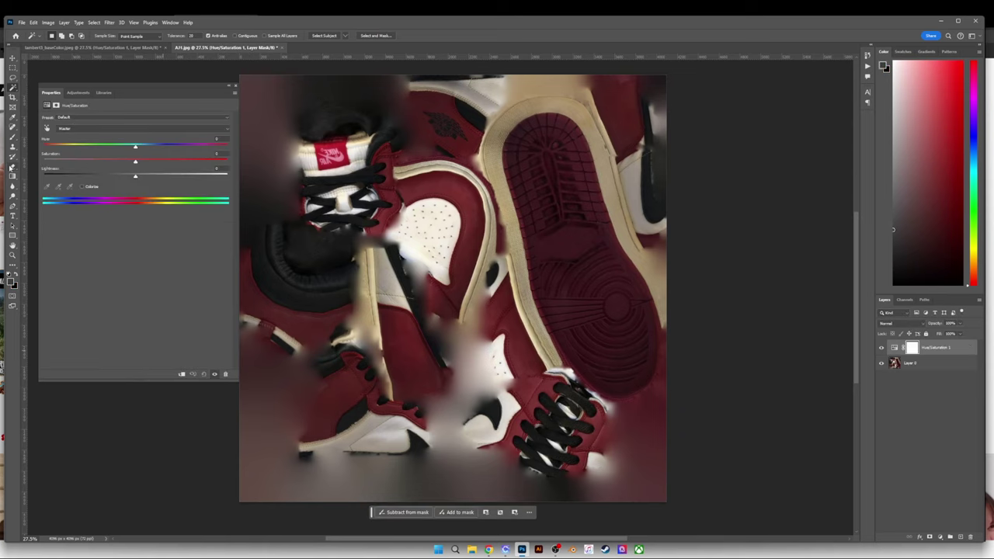
click(49, 130)
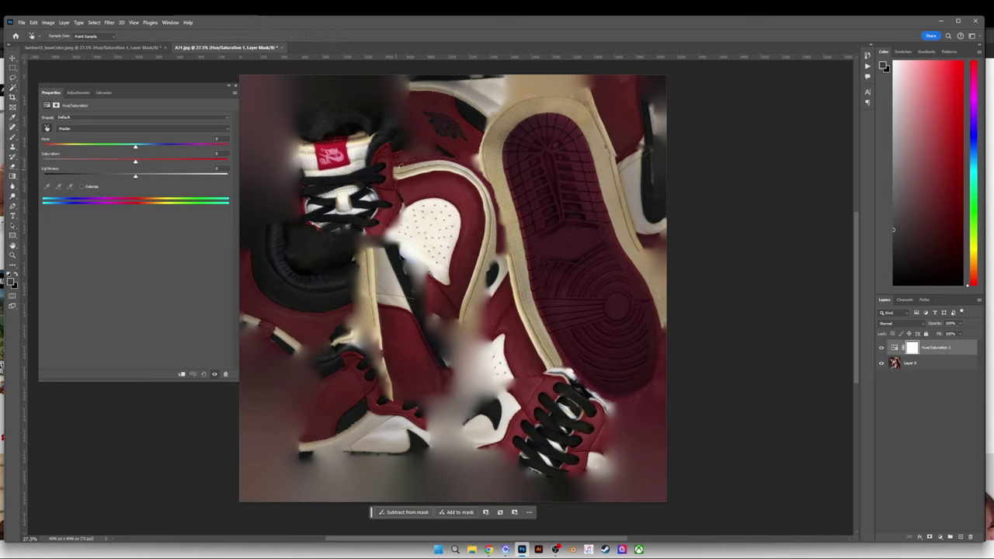
- Limit the Hue/Saturation adjustment to the texture's dark reds, excluding the beige and orange tones, and shift them to a darker, muted green
click(434, 180)
drag(137, 164, 224, 161)
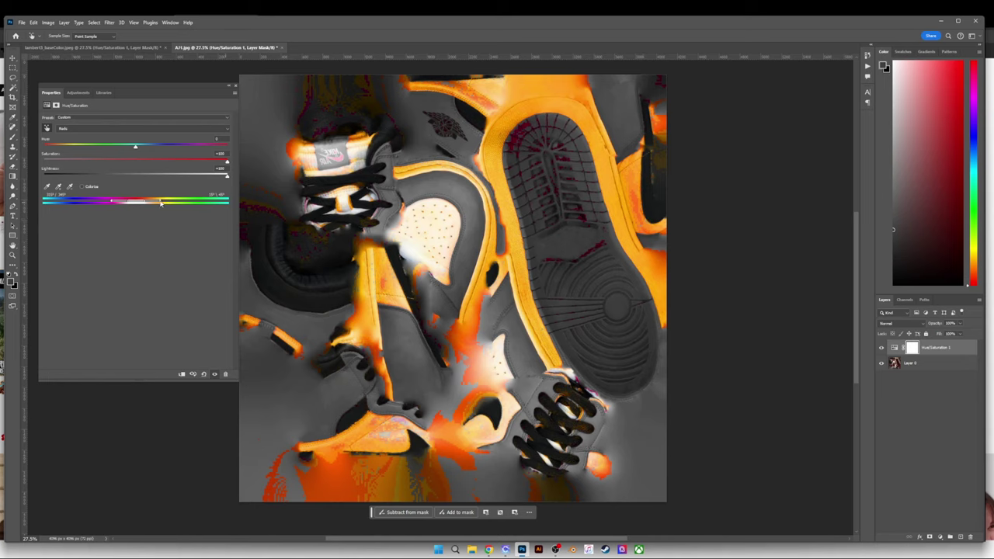
drag(160, 203, 146, 211)
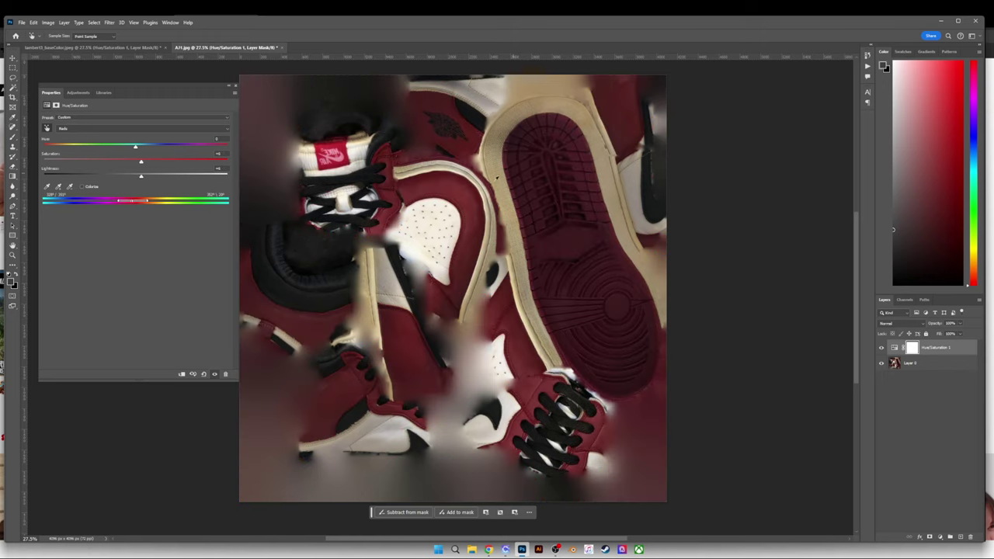
drag(134, 148, 206, 149)
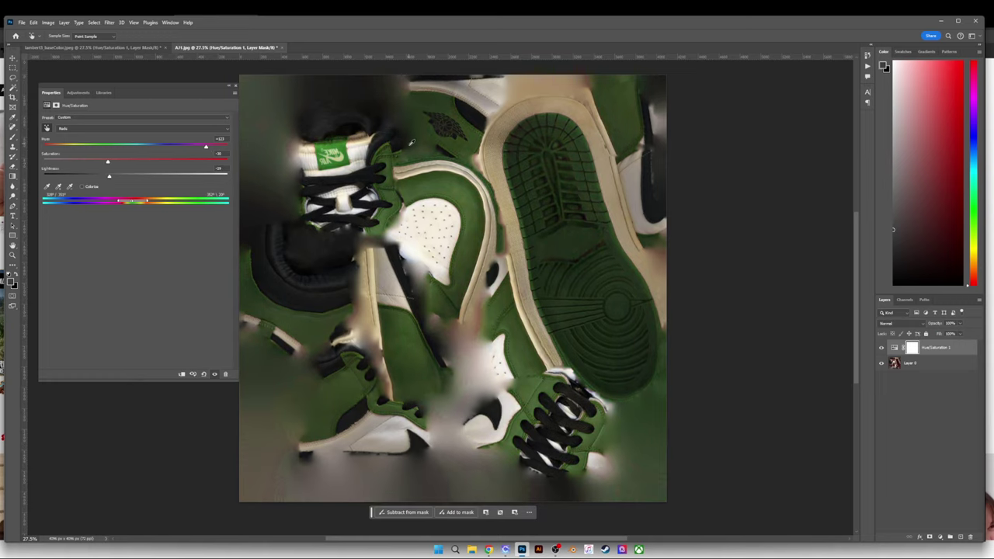
- Export the green high-top texture to the Desktop as AJ1.png
click(24, 25)
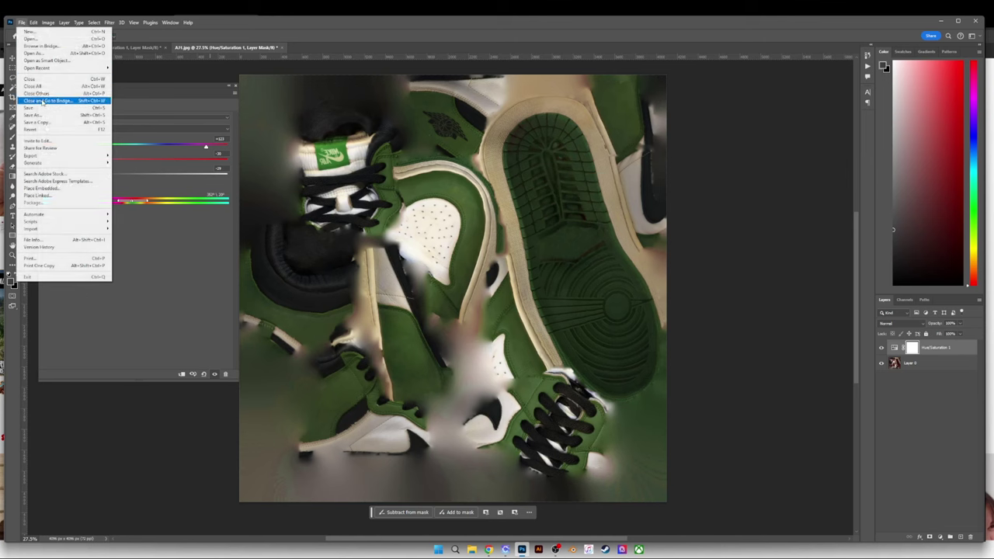
mouse_move(39, 158)
click(137, 155)
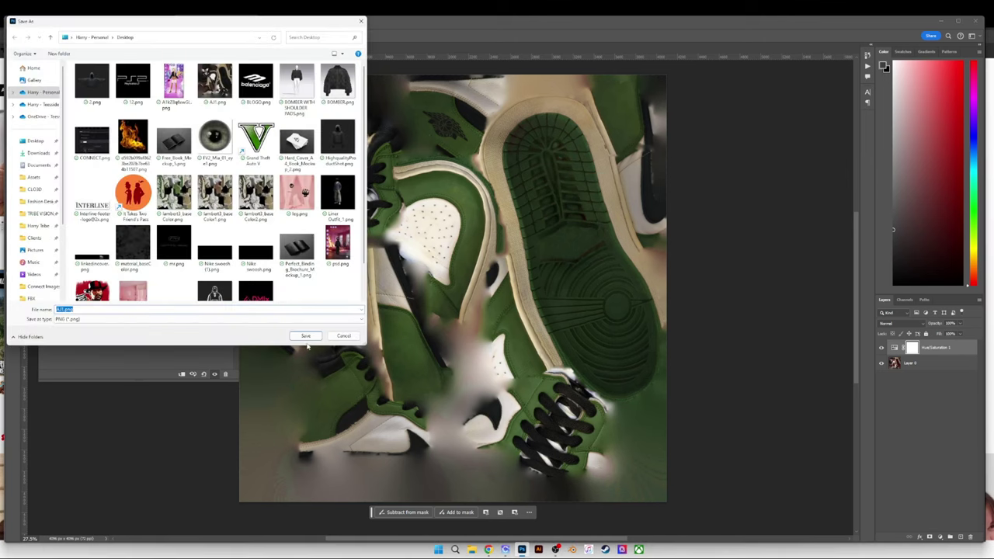
click(306, 336)
click(556, 280)
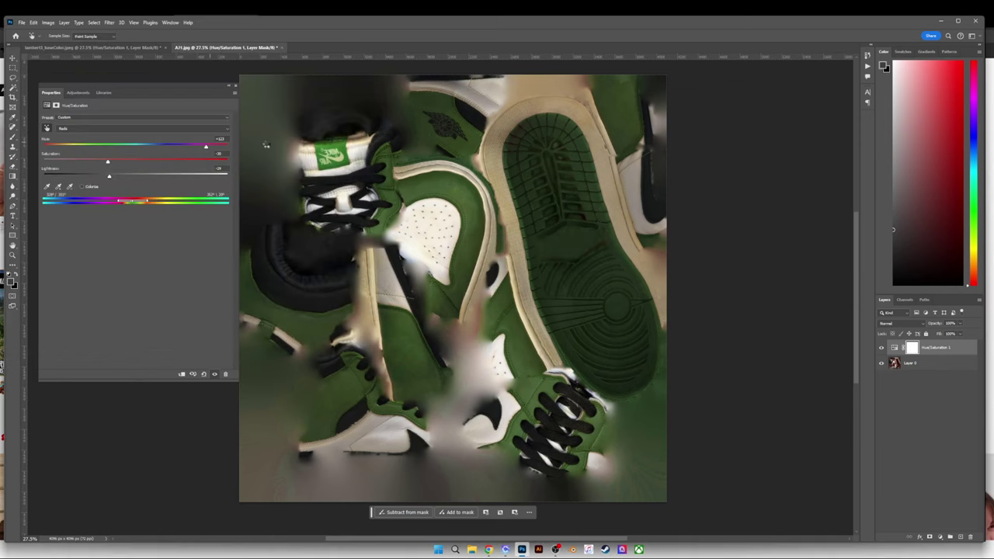
- Switch to CLO and replace the texture of both high-top sneakers with the green AJ1.png from the Desktop
click(506, 549)
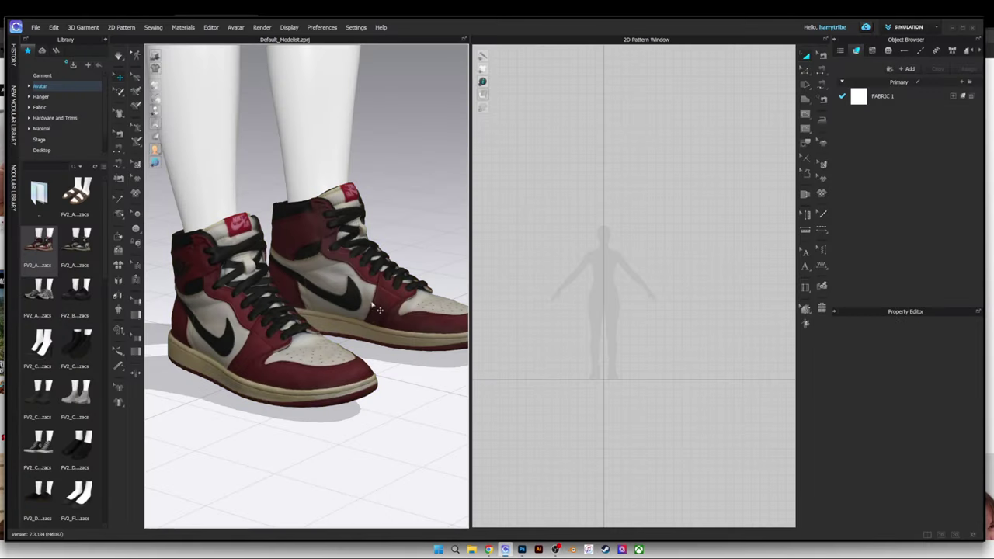
click(950, 371)
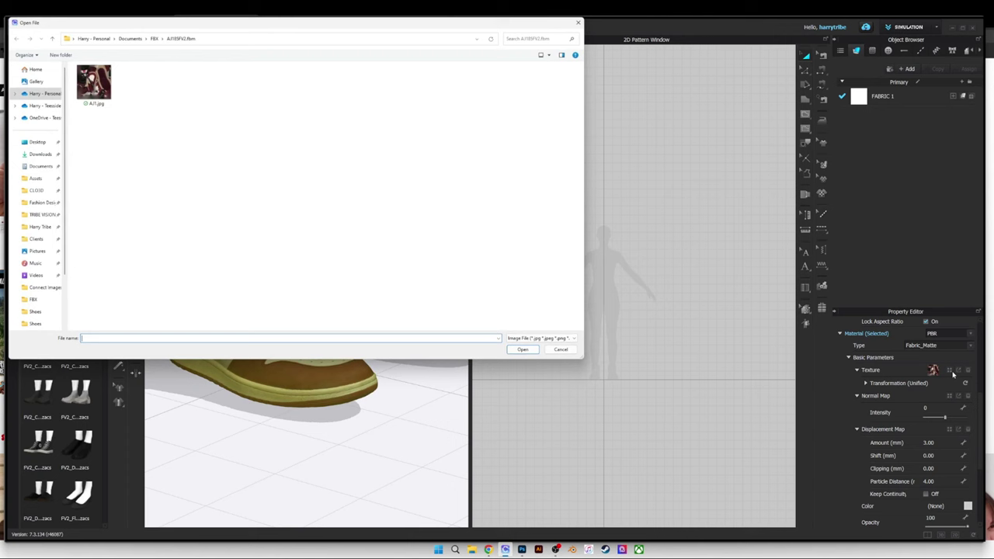
click(36, 142)
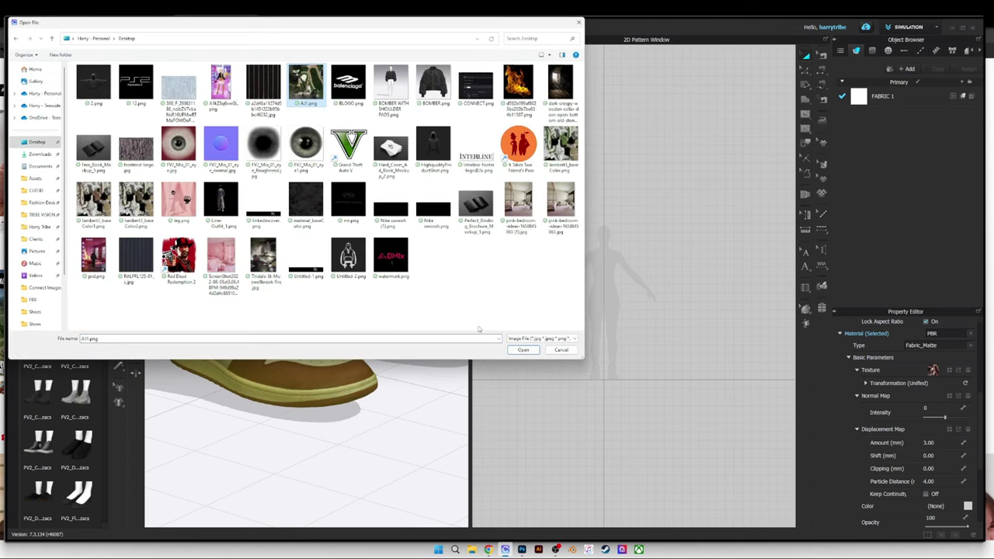
click(523, 350)
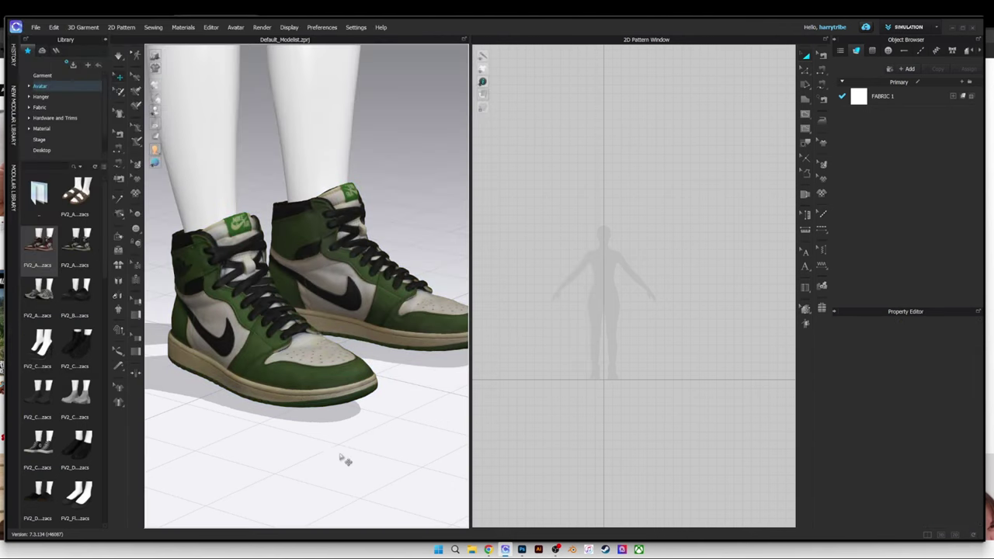
scroll(326, 421, up, 6)
scroll(370, 399, down, 5)
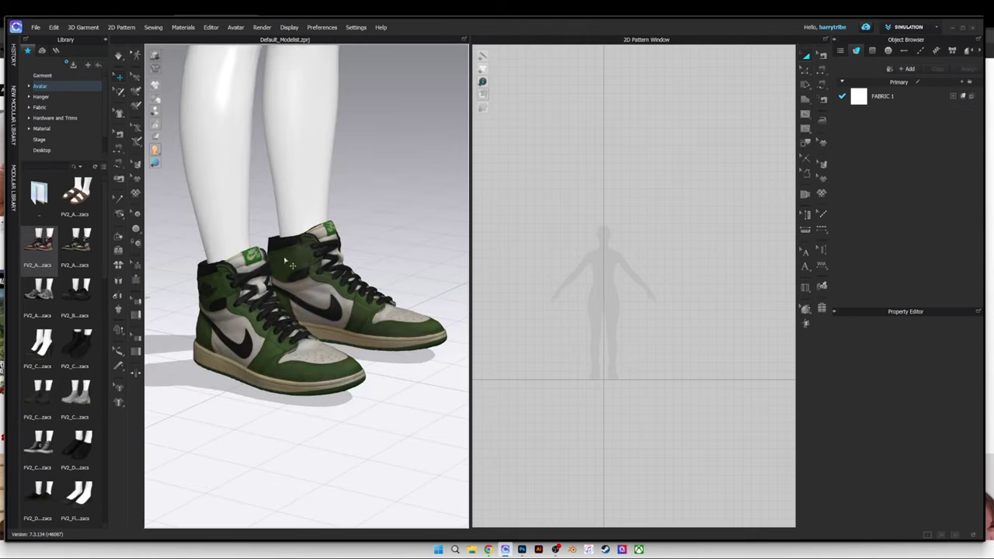
scroll(299, 290, down, 1)
scroll(317, 307, up, 1)
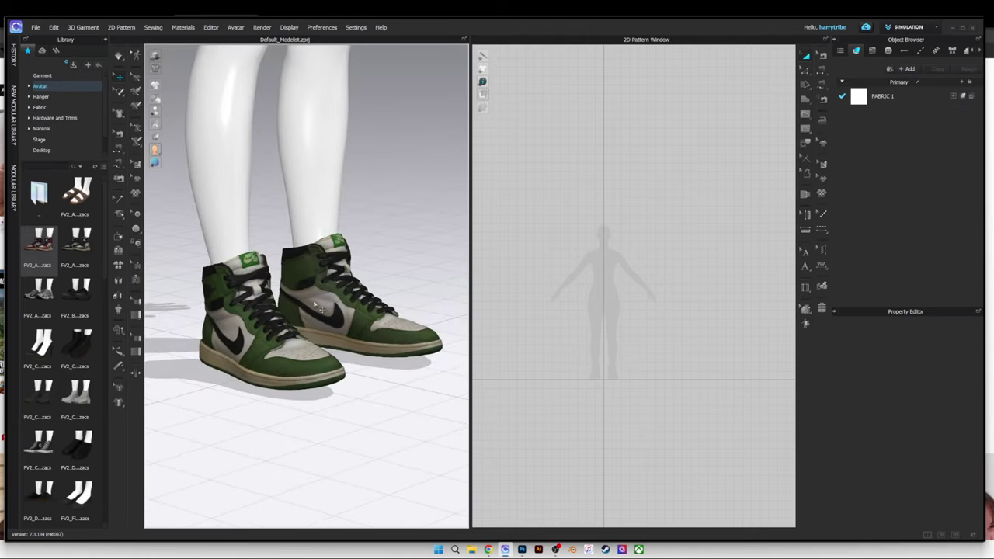